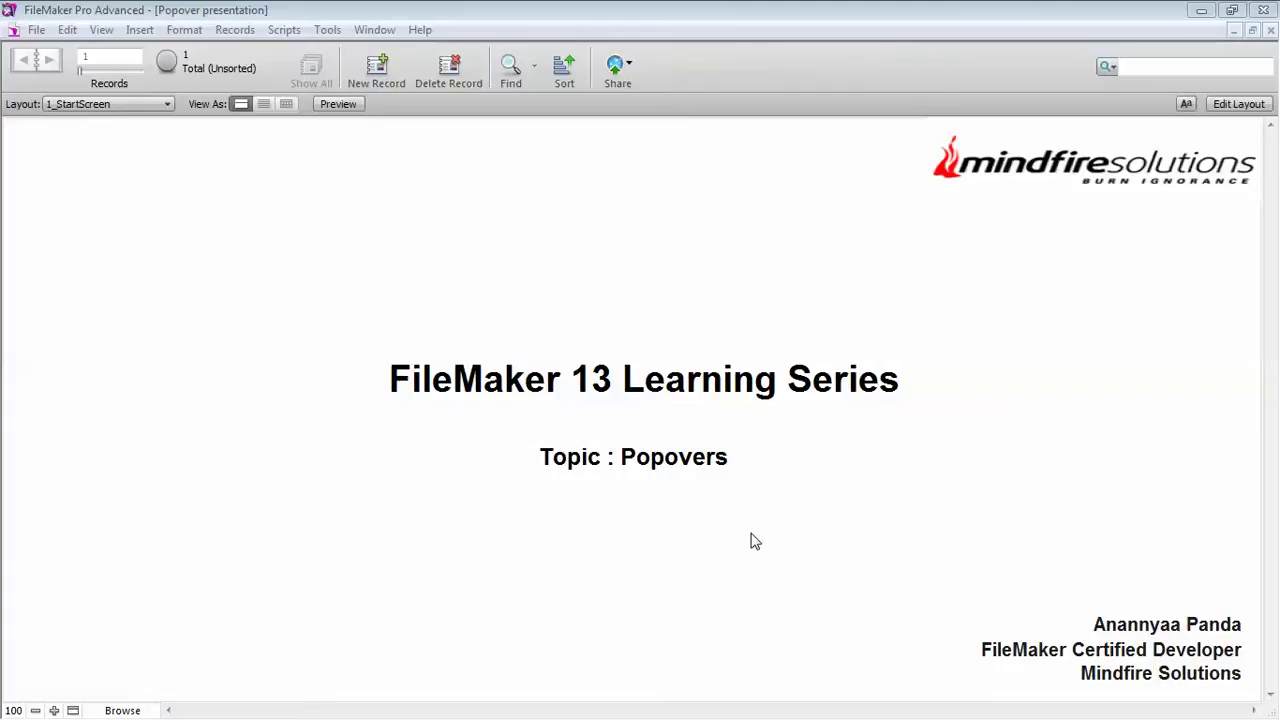
- Advance past the 2_ContactDetails slide to the 3_Agendas layout
key(Right)
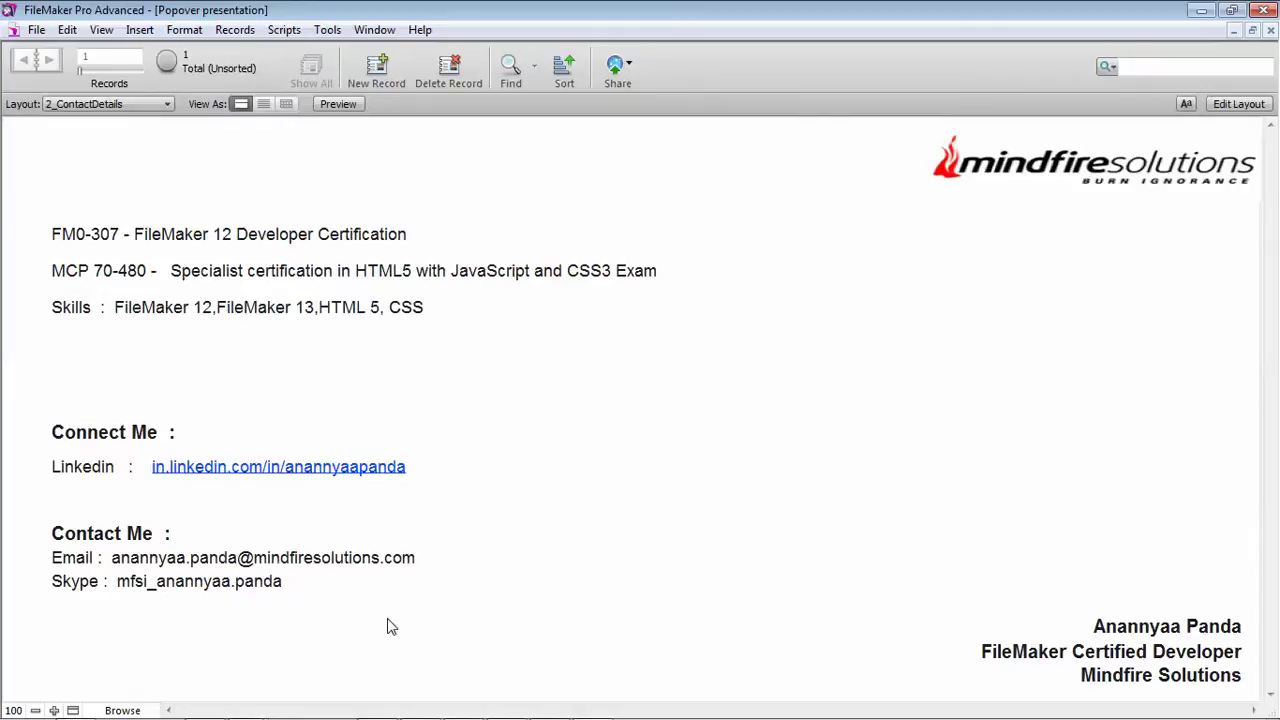
key(Right)
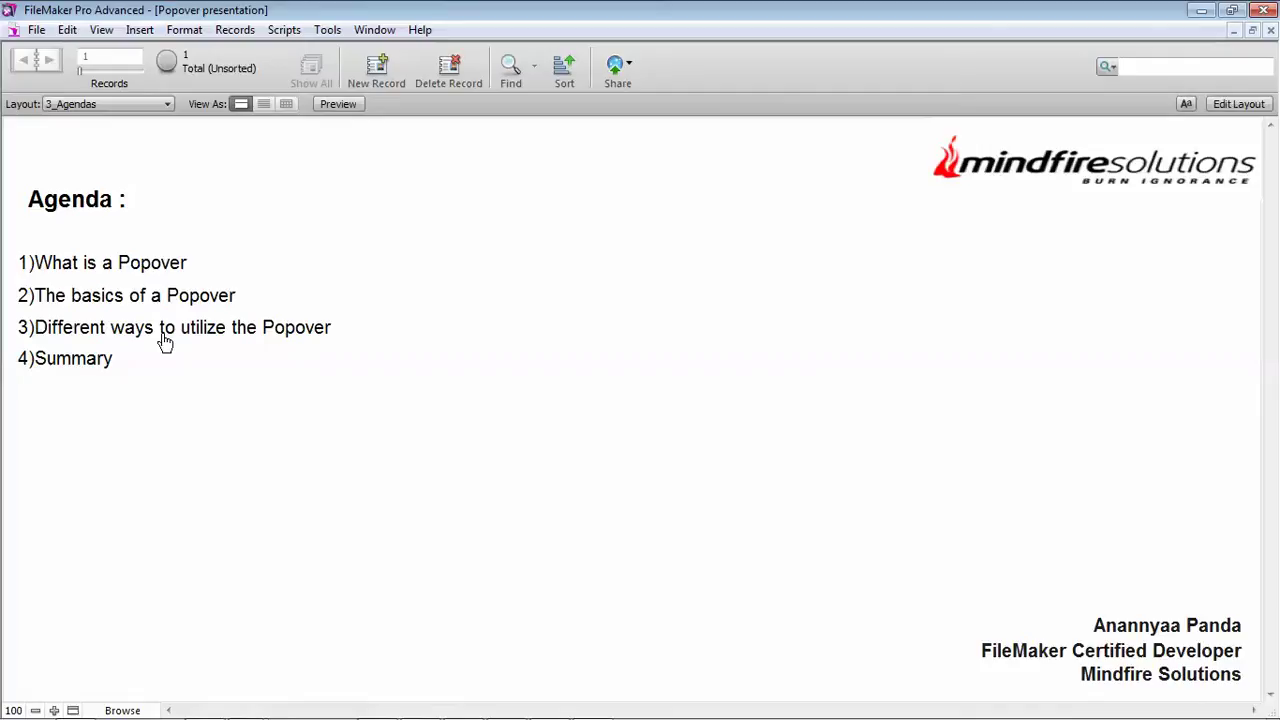
- Open the '1)What is a Popover' definition slide from the agenda
click(156, 263)
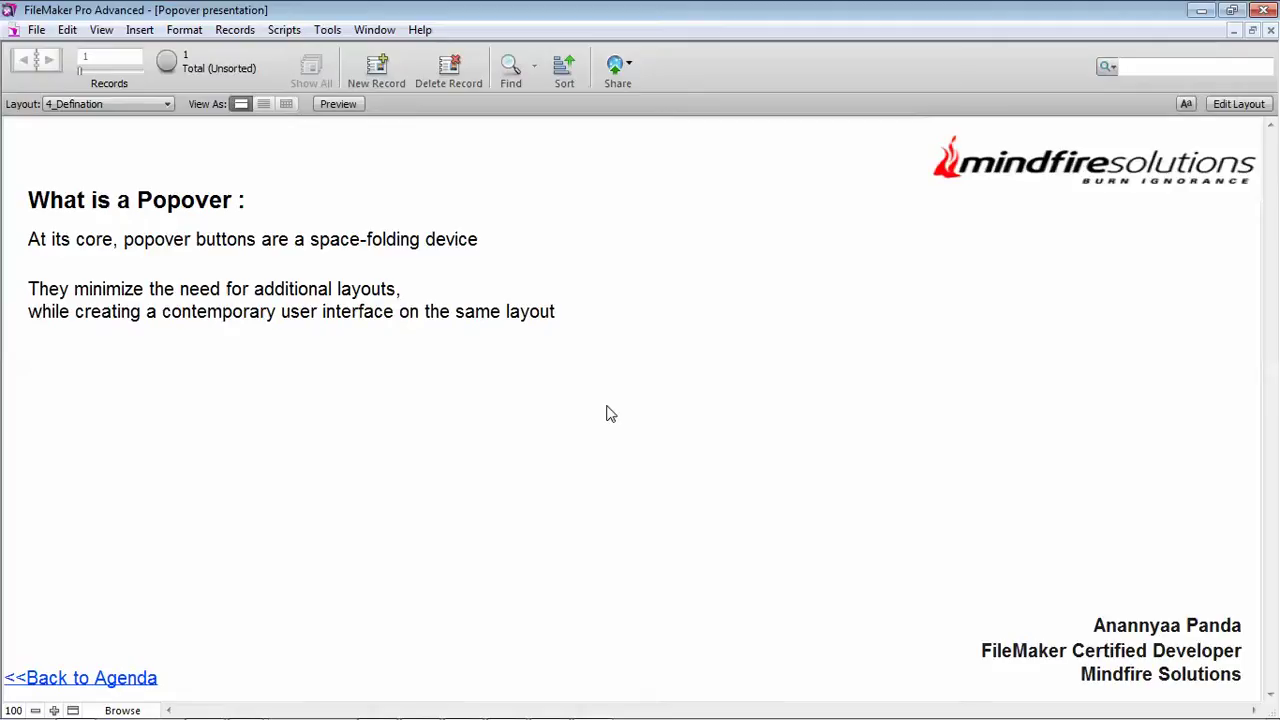
- Return to the agenda, open 5_Example, and open and close the Product Details popover twice
click(62, 680)
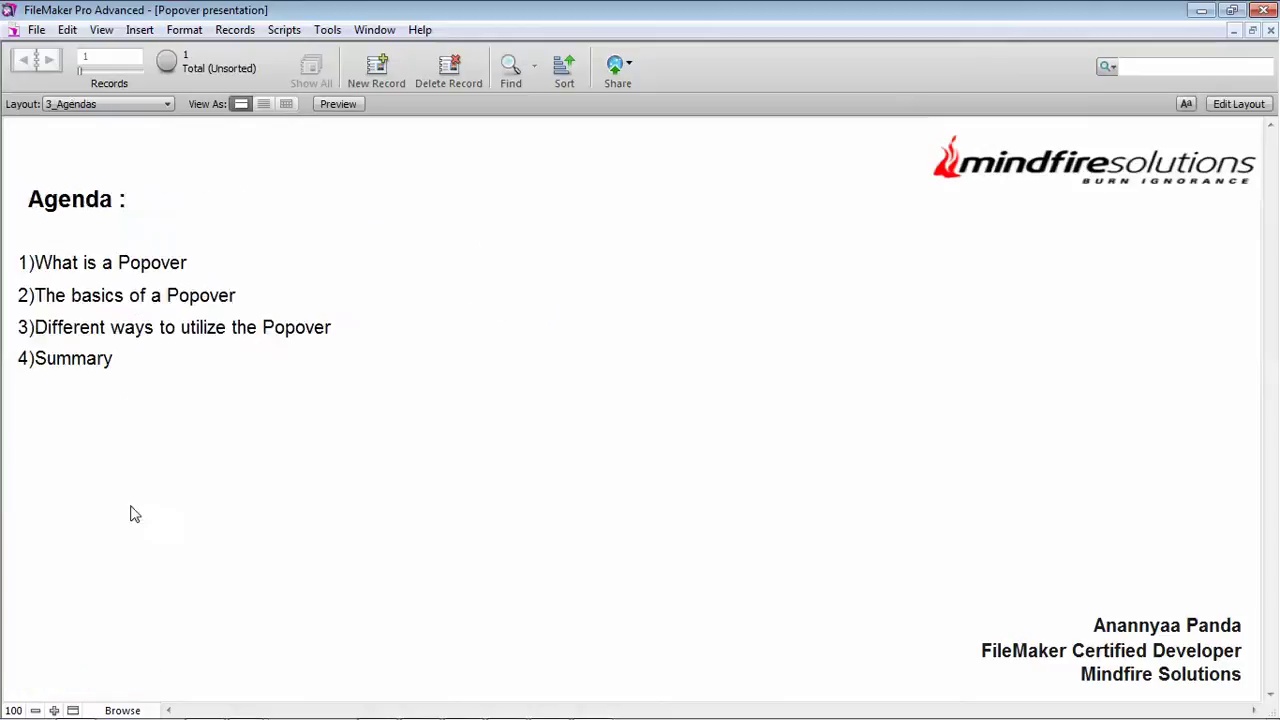
click(115, 300)
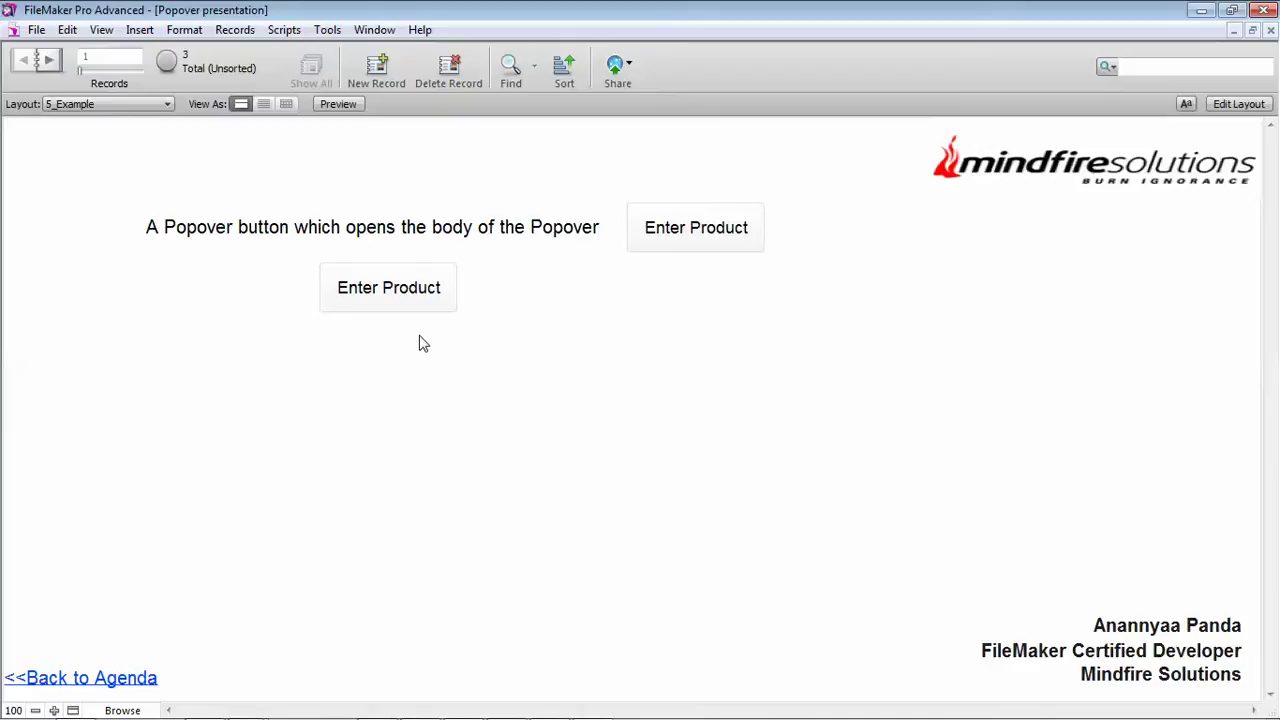
click(703, 245)
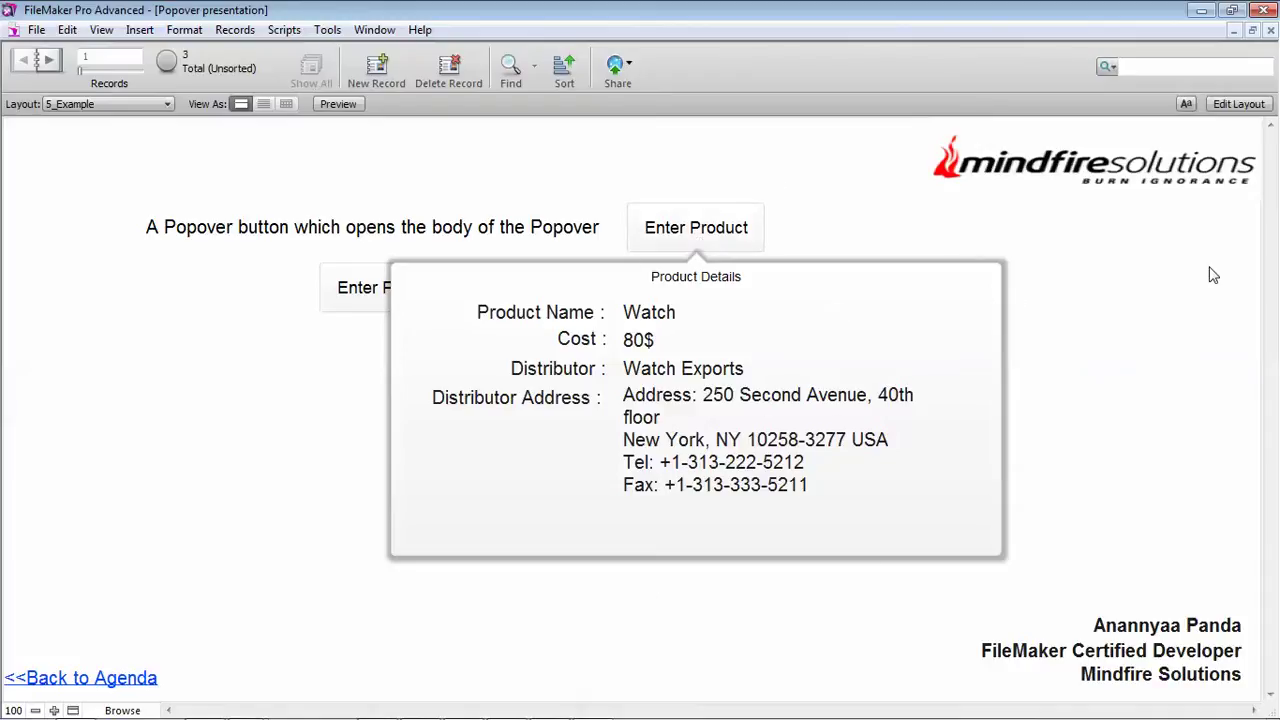
click(1180, 296)
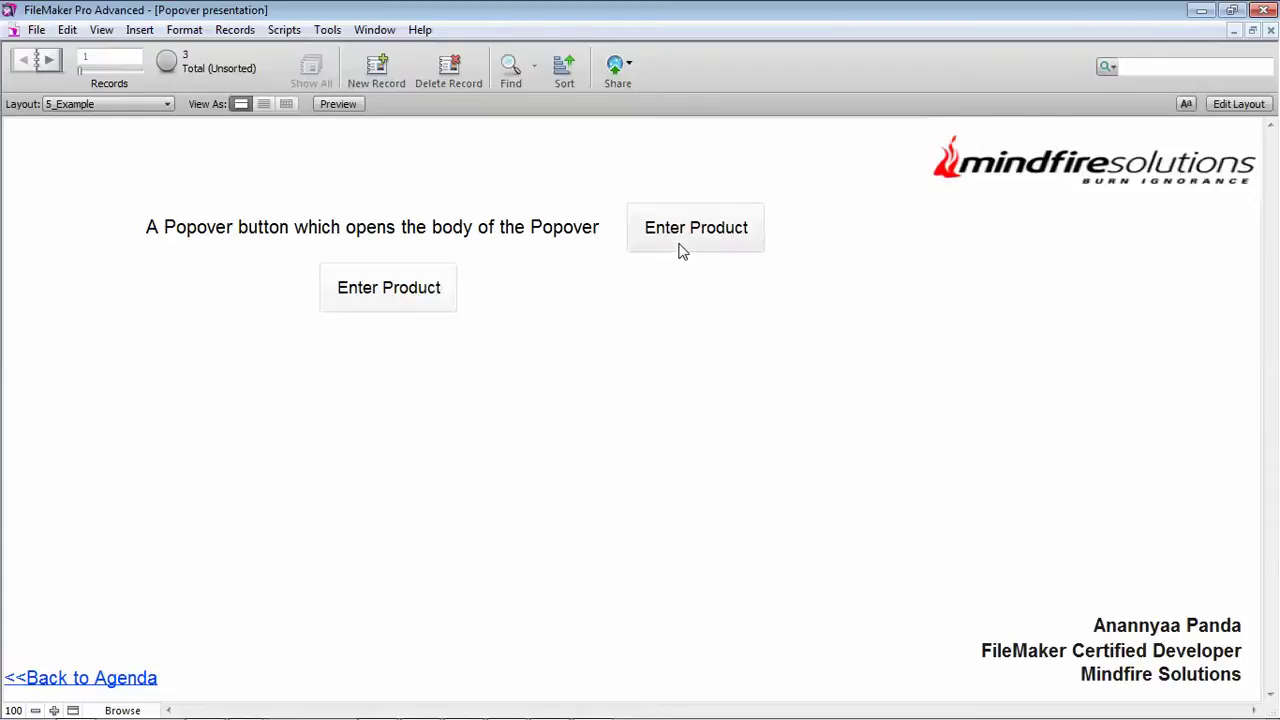
click(680, 251)
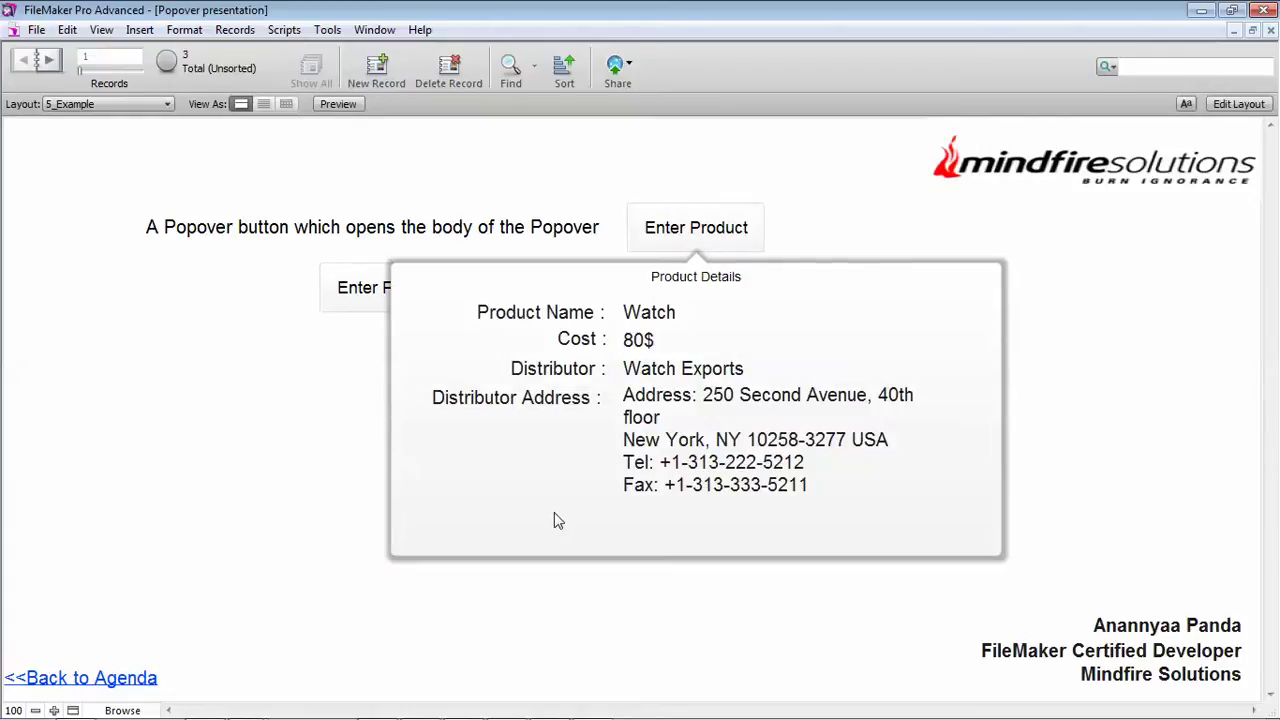
click(1143, 318)
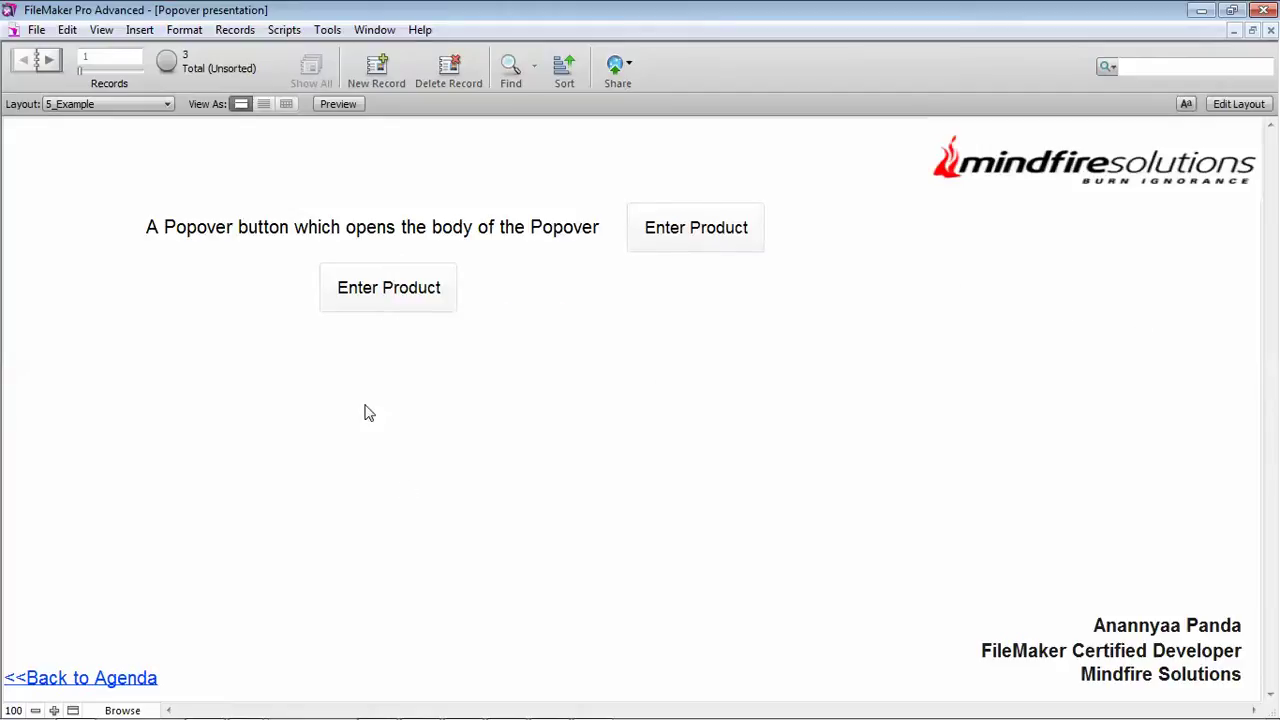
- Put 5_Example into Layout mode and look over the button tool choices and Insert menu
click(1242, 106)
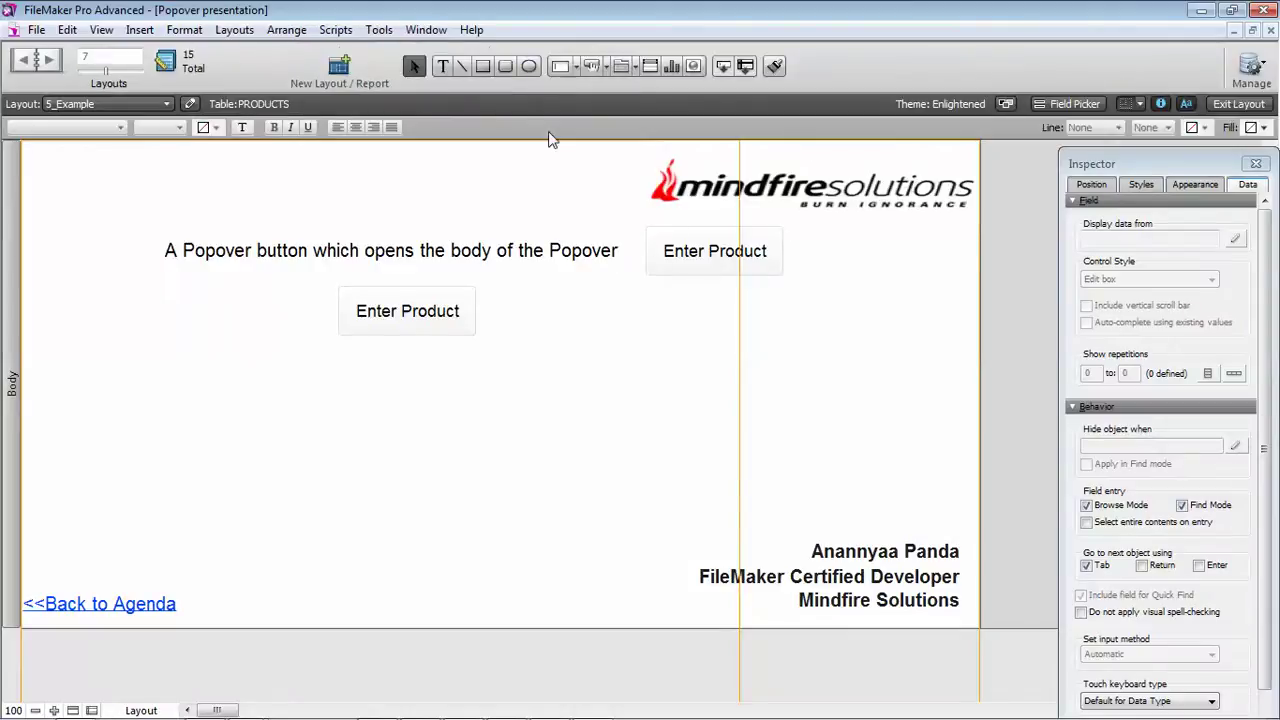
click(605, 67)
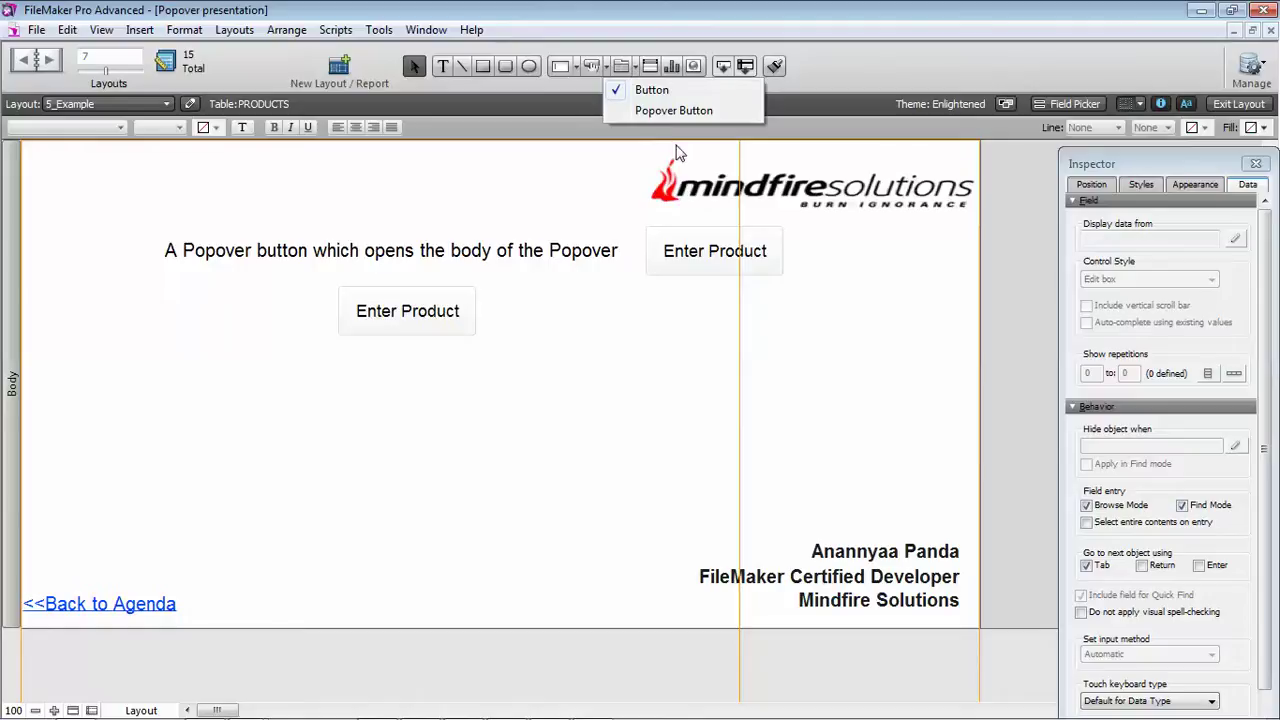
click(139, 30)
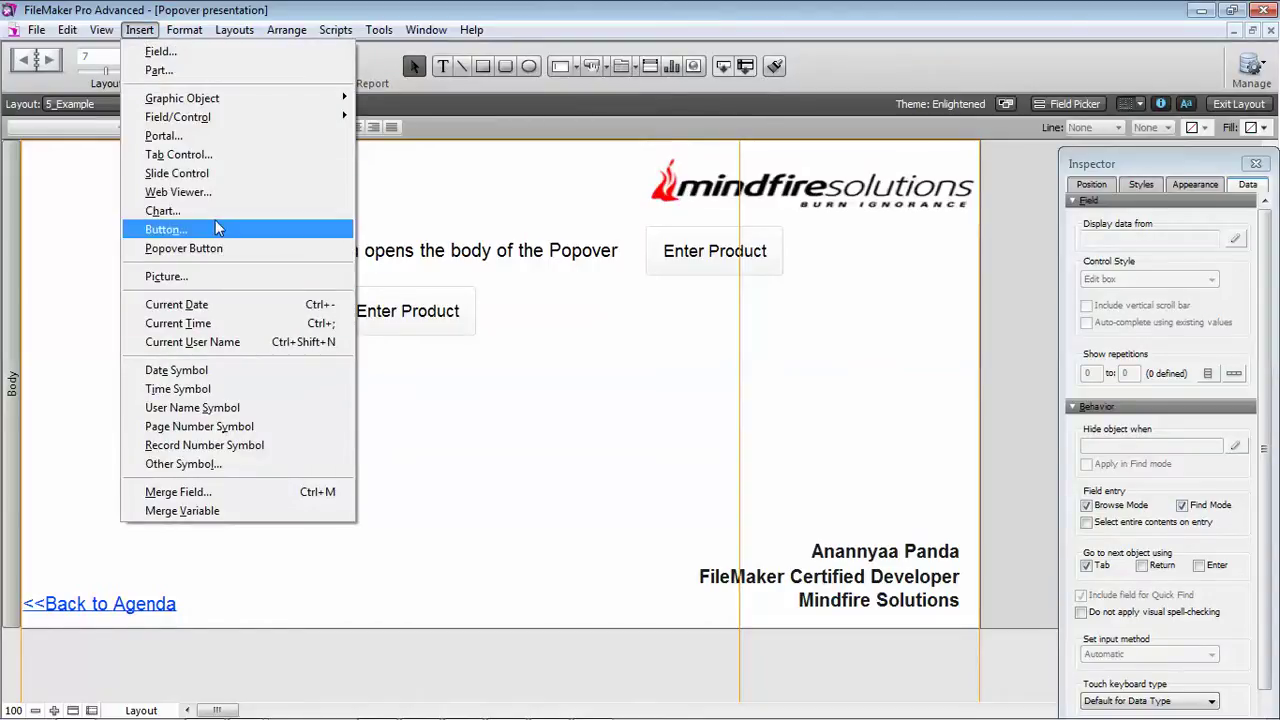
click(686, 400)
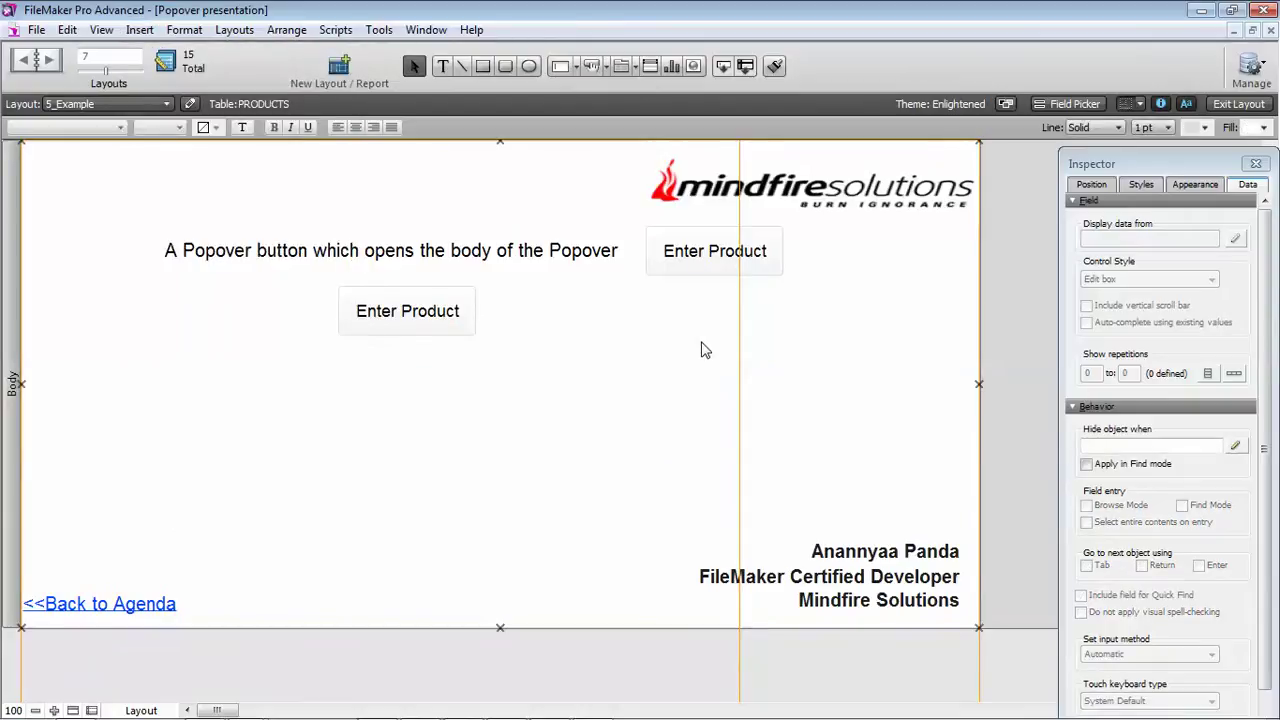
- Select the Enter Product button to expand its Product Details popover in Layout mode
click(700, 268)
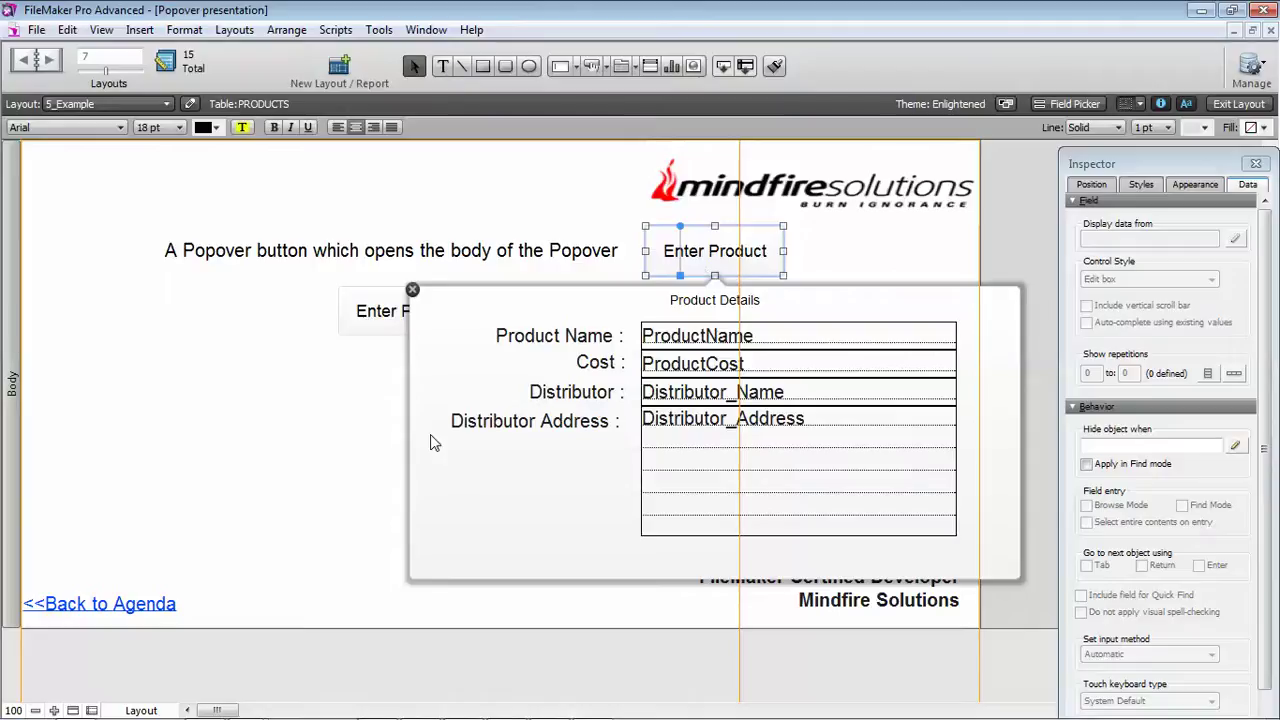
click(586, 456)
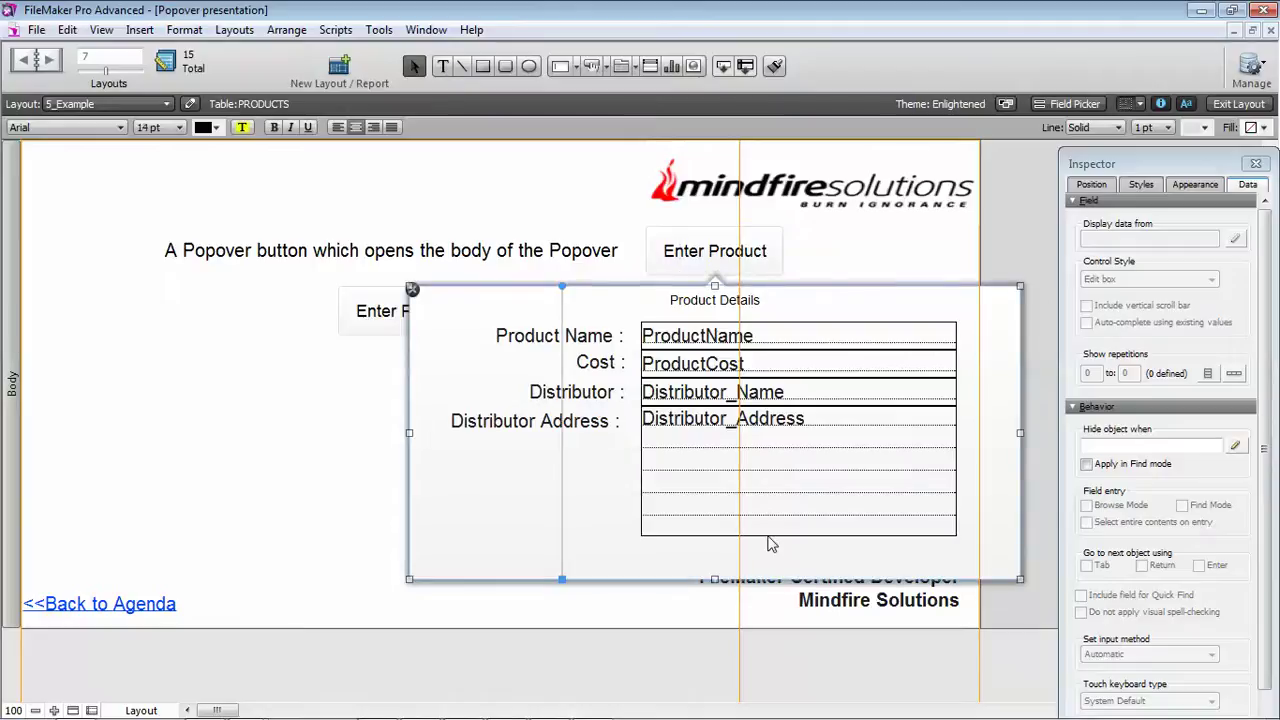
click(347, 513)
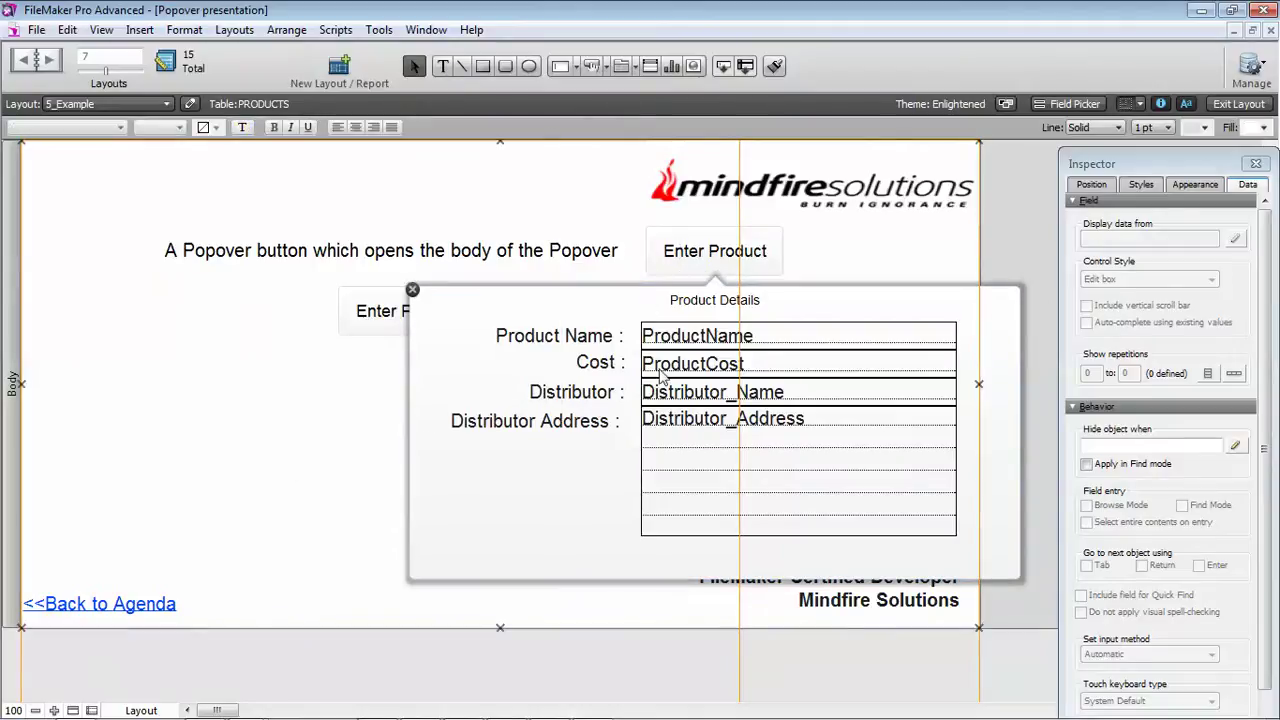
click(605, 67)
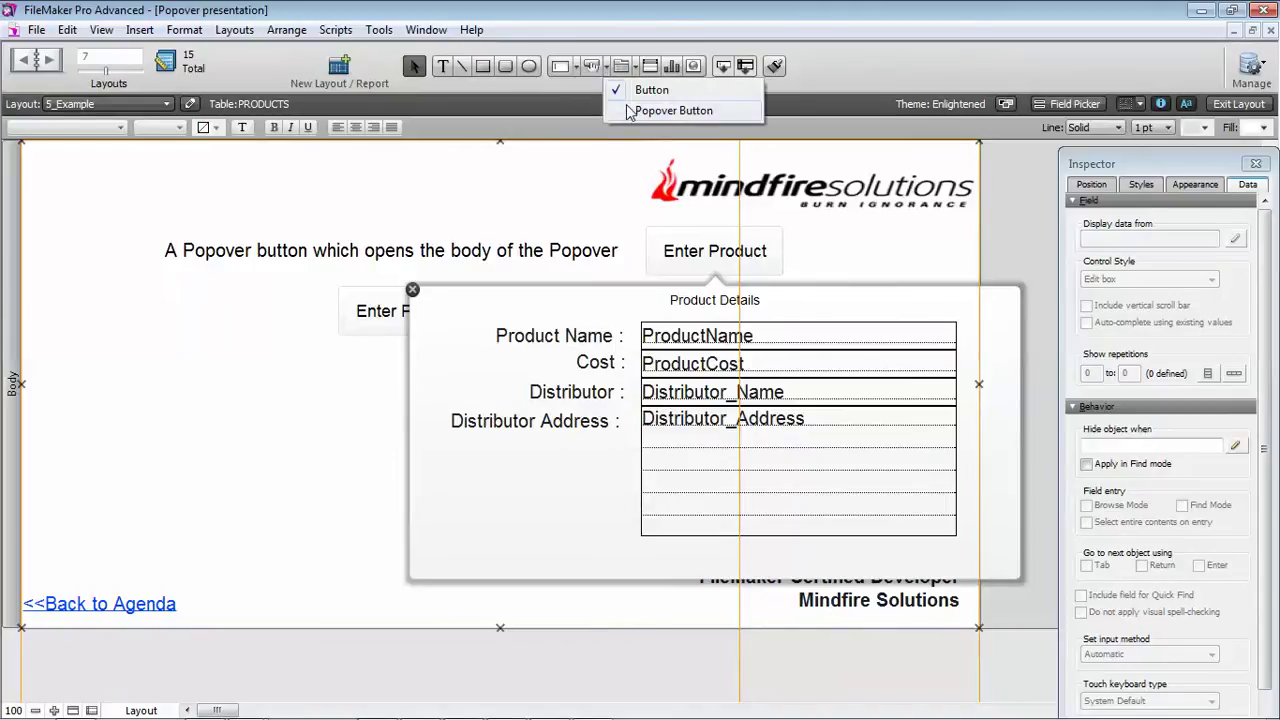
- Draw a new popover button at the layout's left and title its popover 'Test'
click(665, 108)
drag(146, 340, 263, 394)
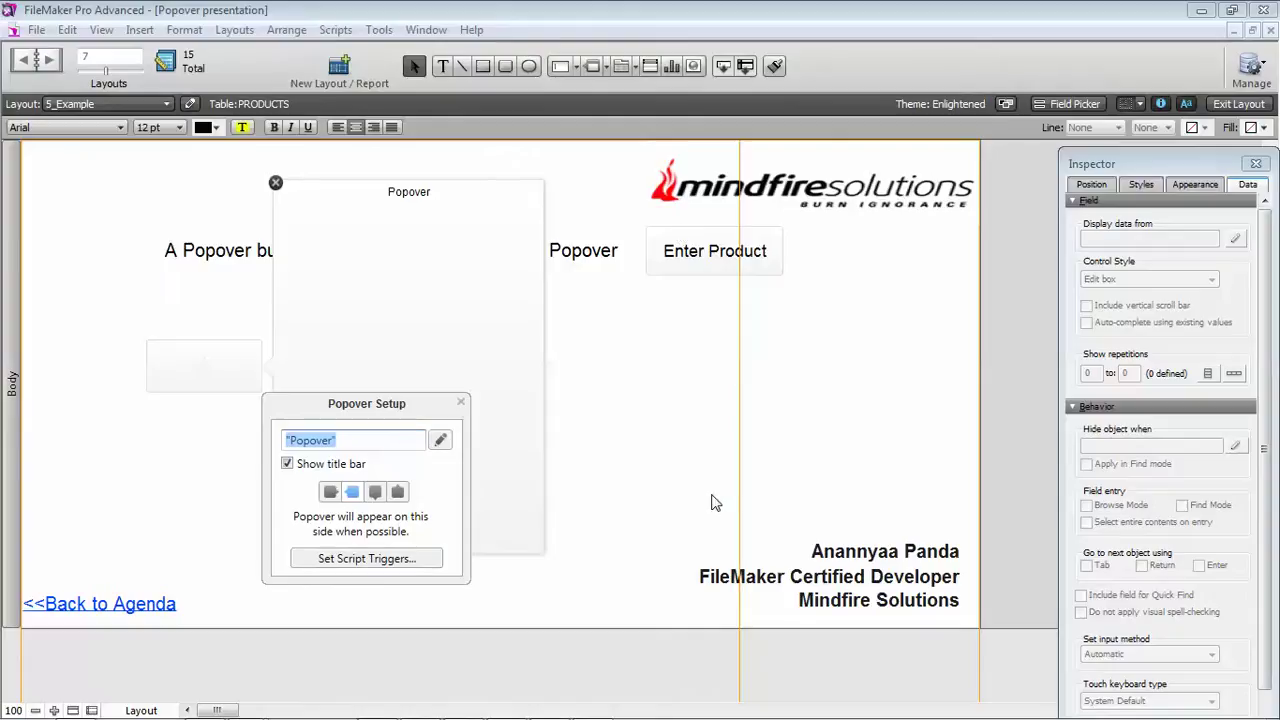
key(BackSpace)
text(Test)
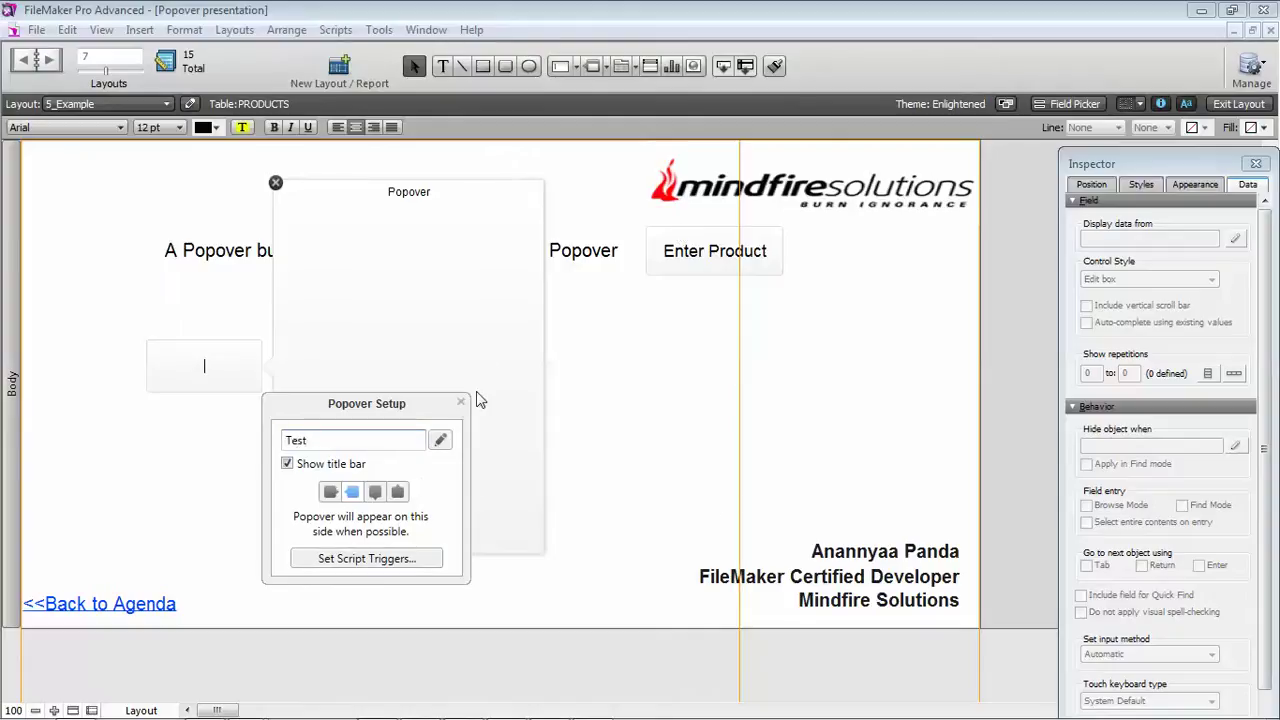
click(440, 440)
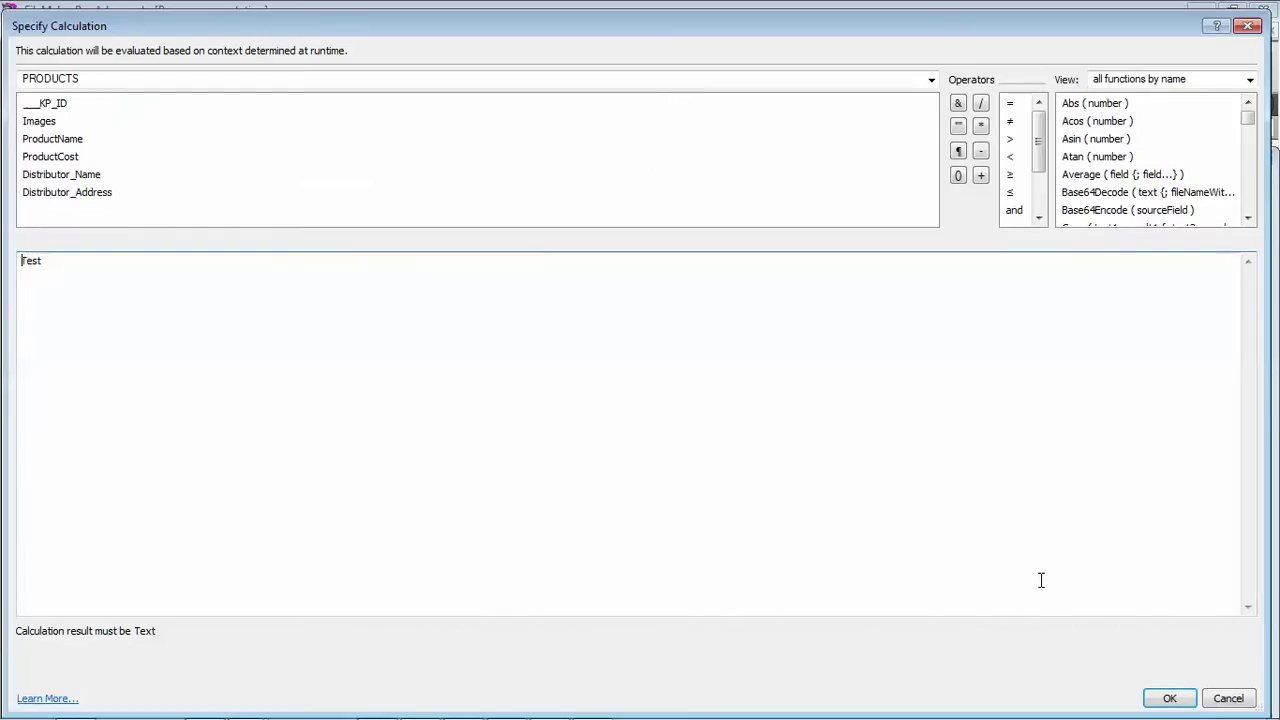
click(1224, 700)
- Try several opening directions for the Test popover, finishing with it set to open below
click(403, 334)
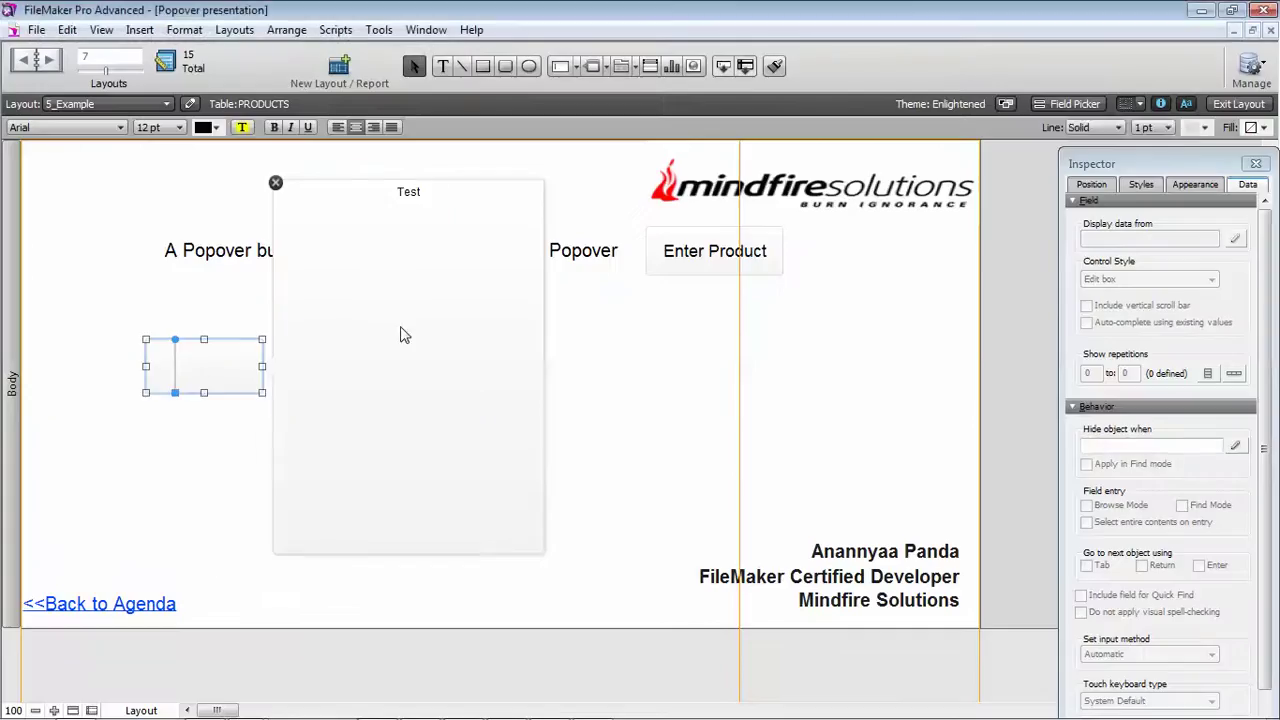
click(403, 397)
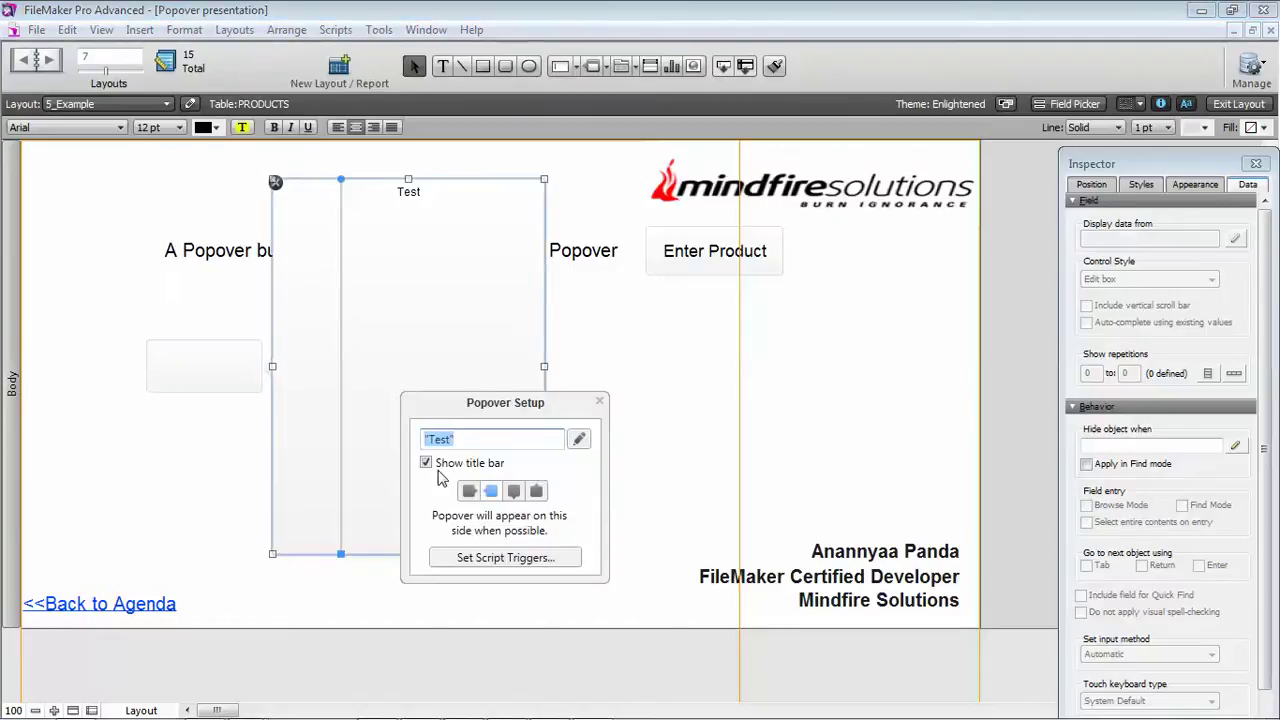
click(472, 491)
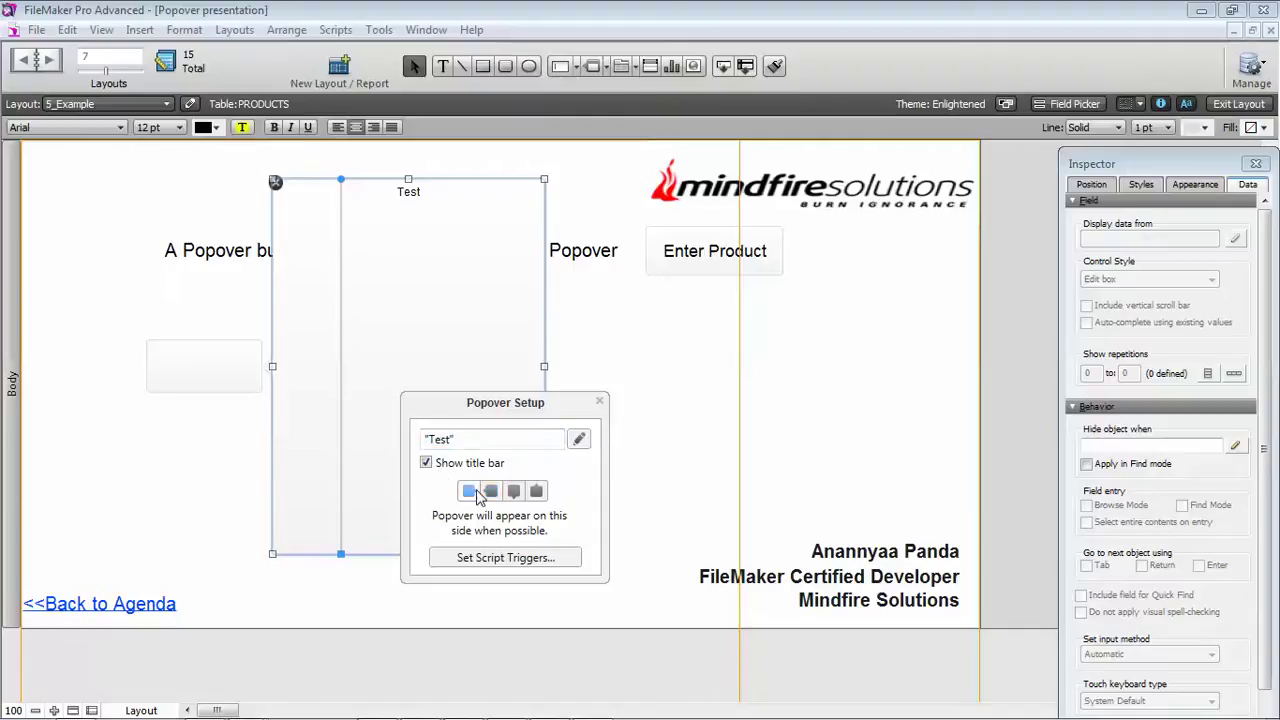
click(513, 492)
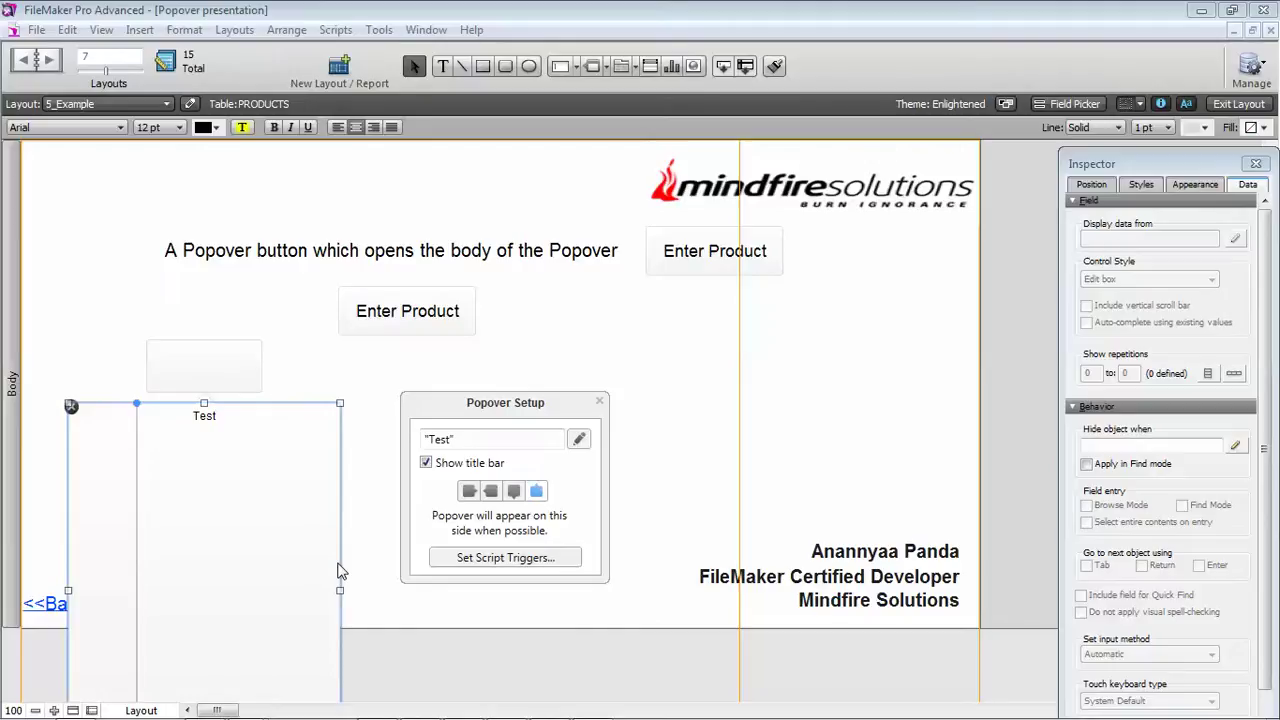
click(468, 491)
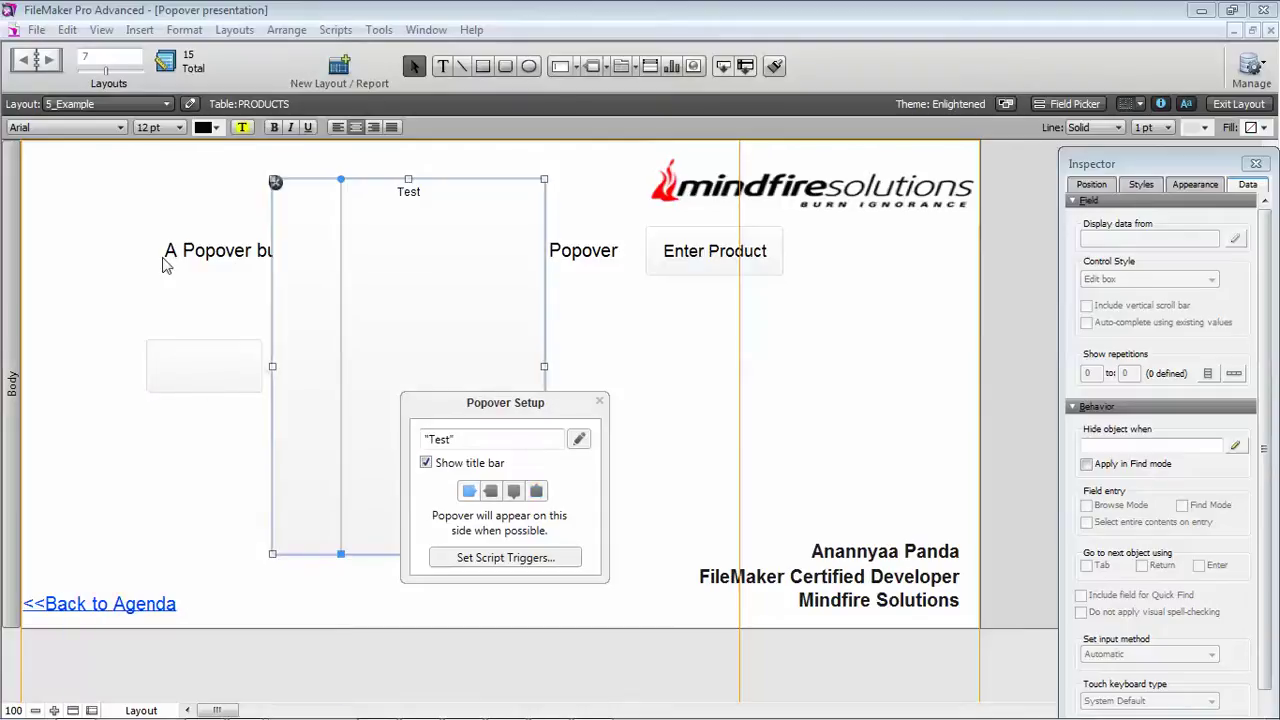
click(514, 491)
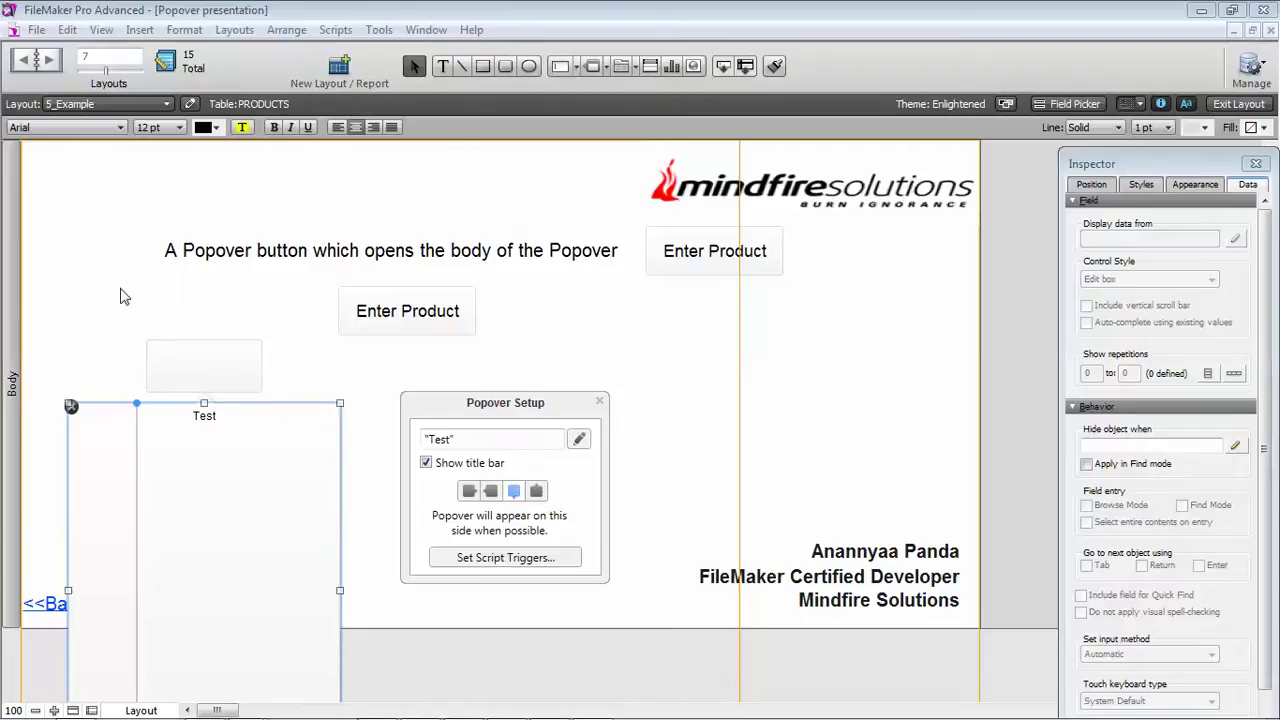
click(468, 496)
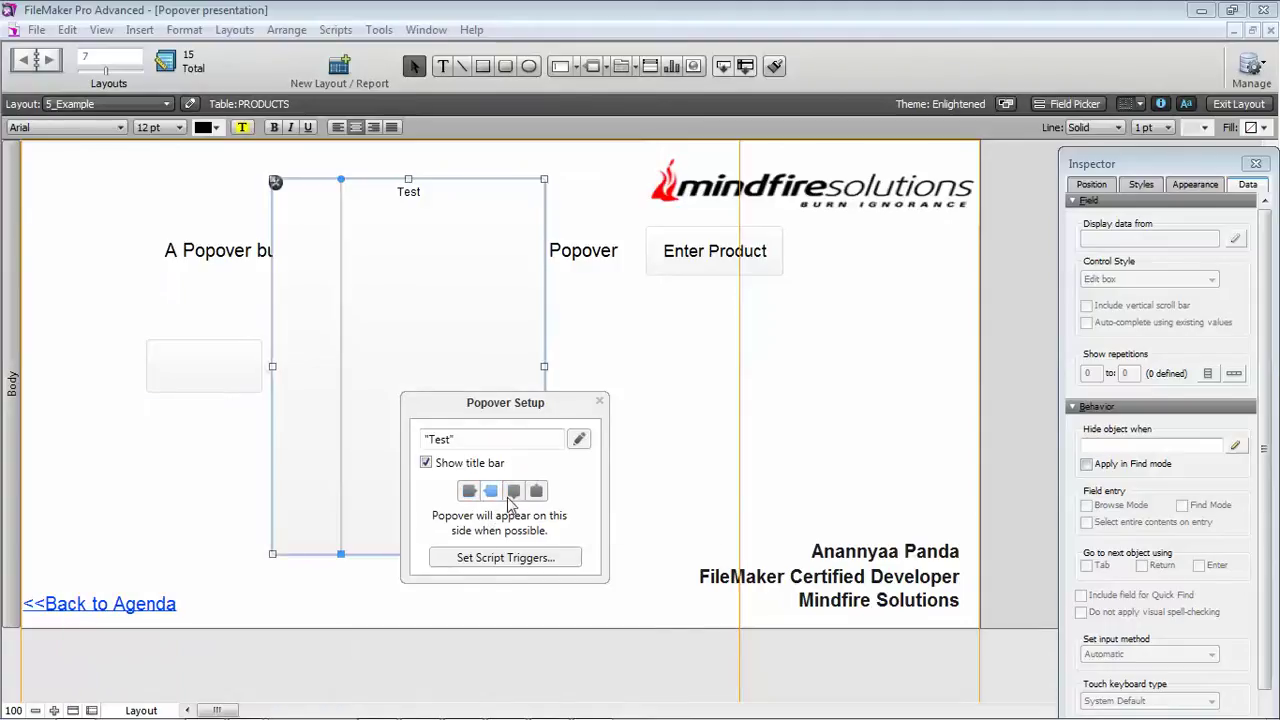
click(535, 492)
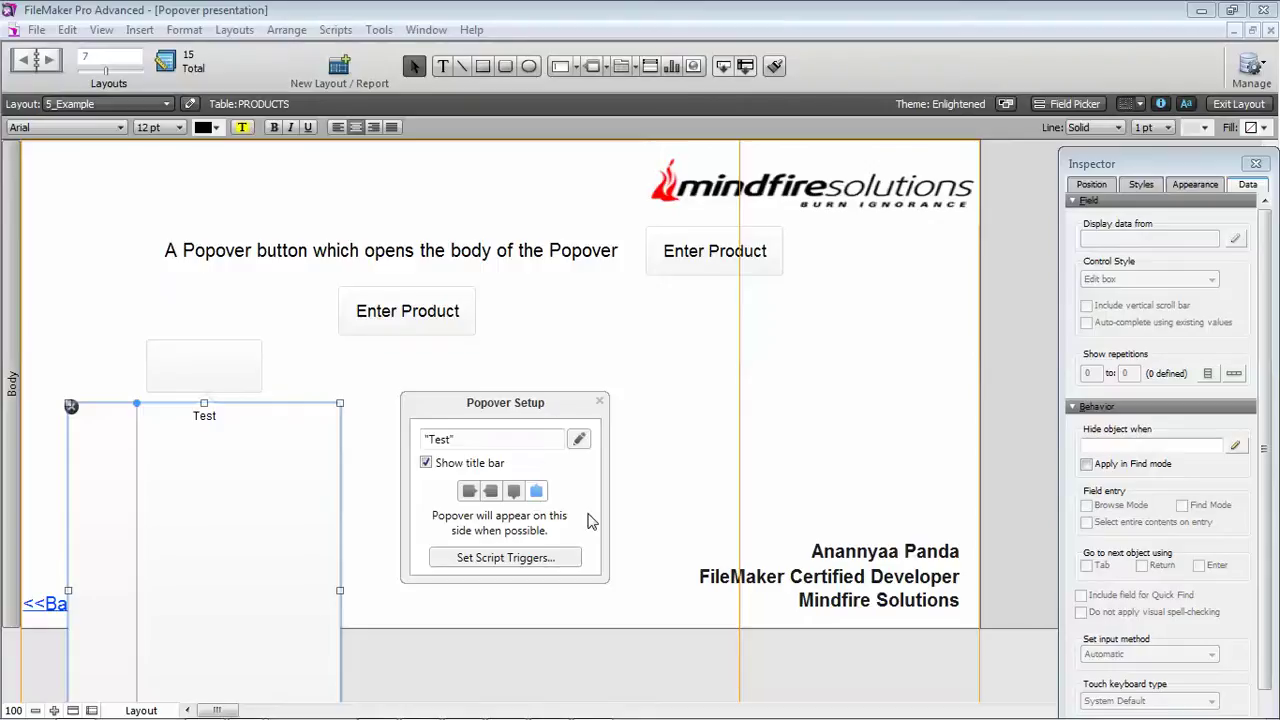
- Cancel the popover's script triggers, close Popover Setup, and show its Appearance settings
click(508, 558)
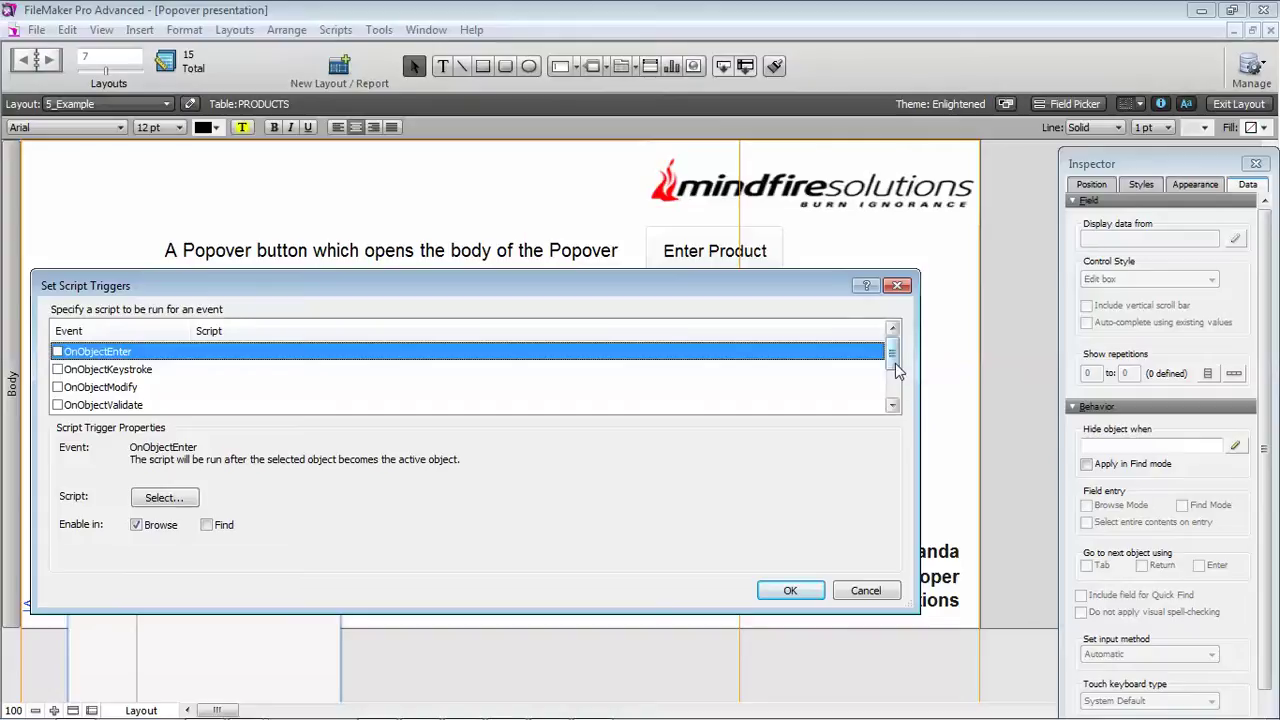
scroll(905, 413, down, 1)
scroll(905, 413, up, 1)
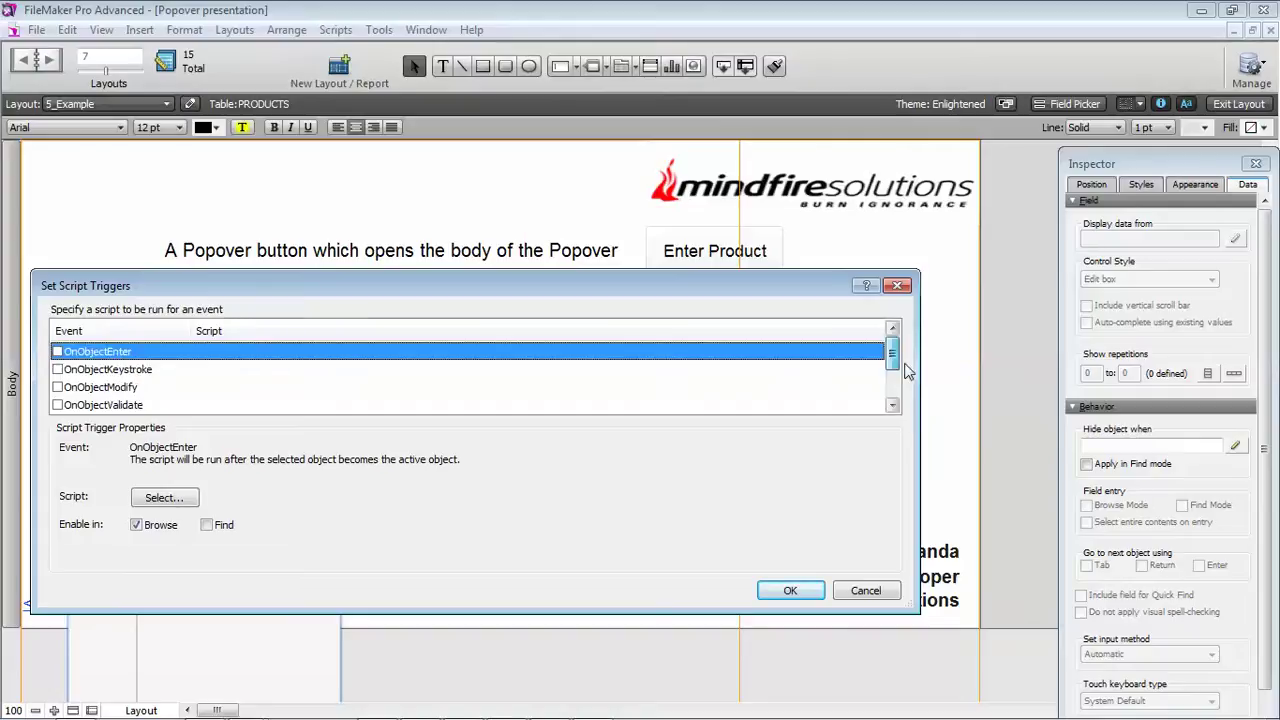
click(896, 286)
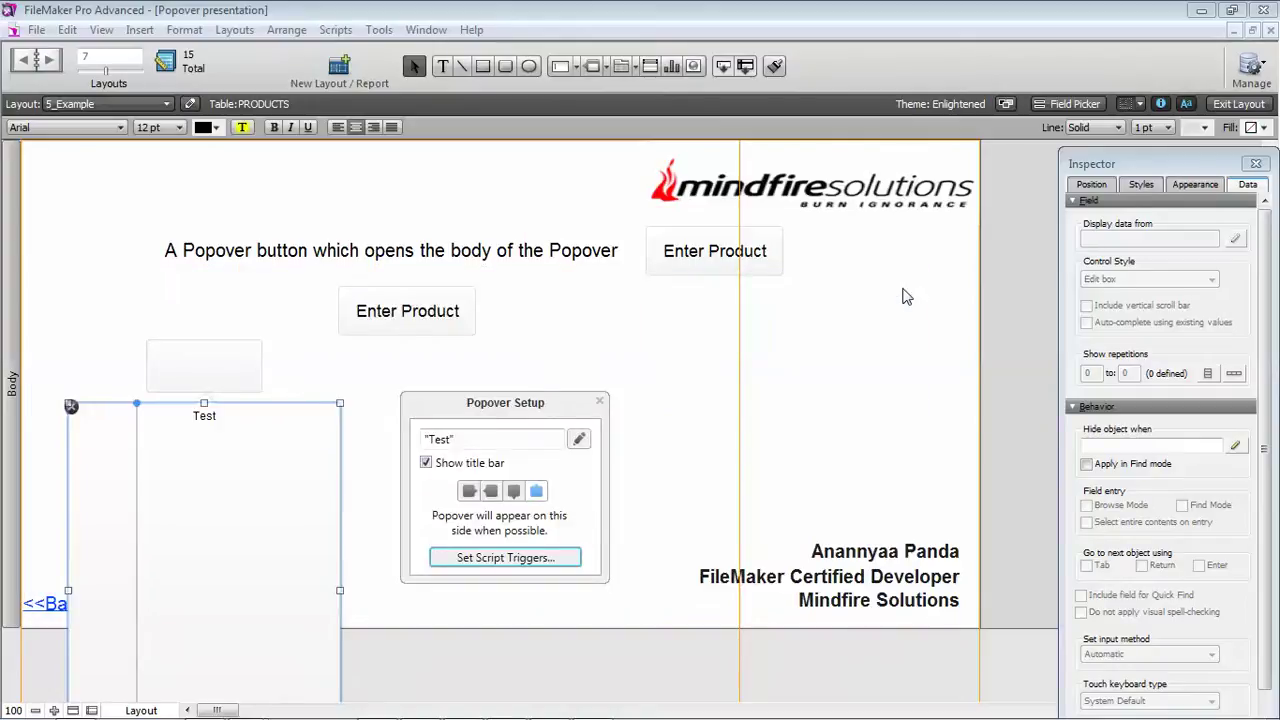
click(599, 401)
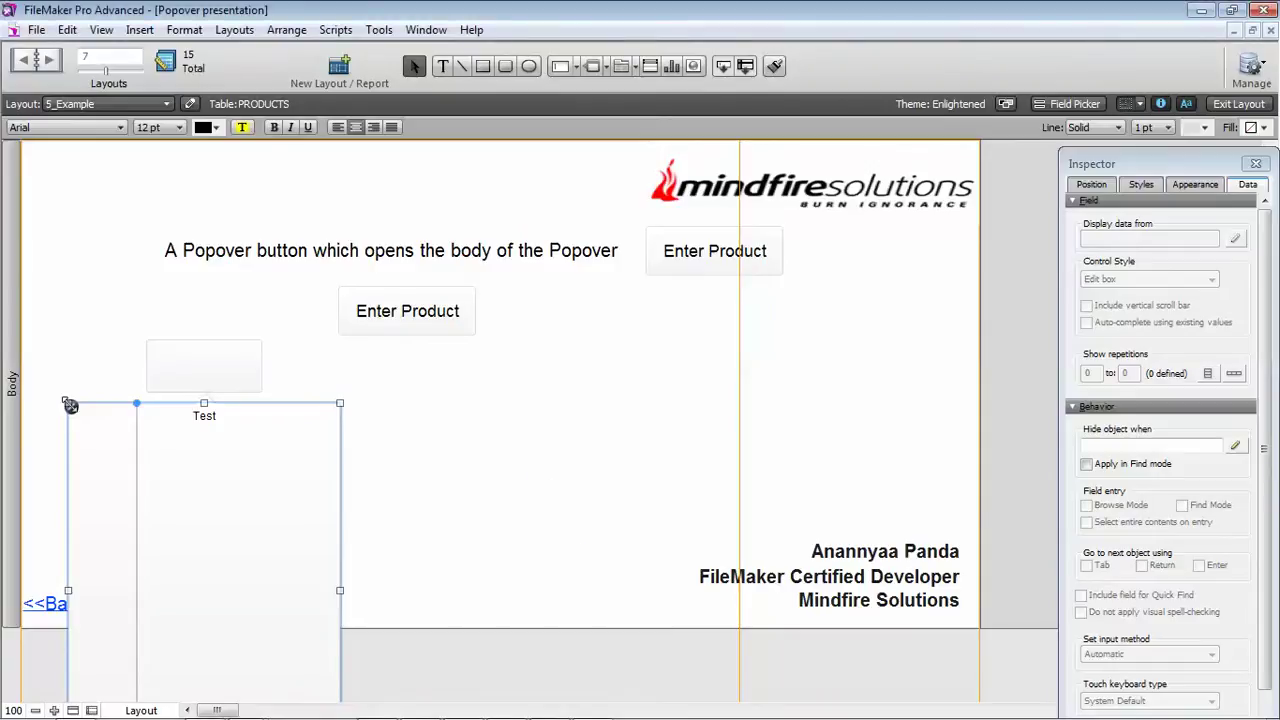
scroll(180, 445, down, 5)
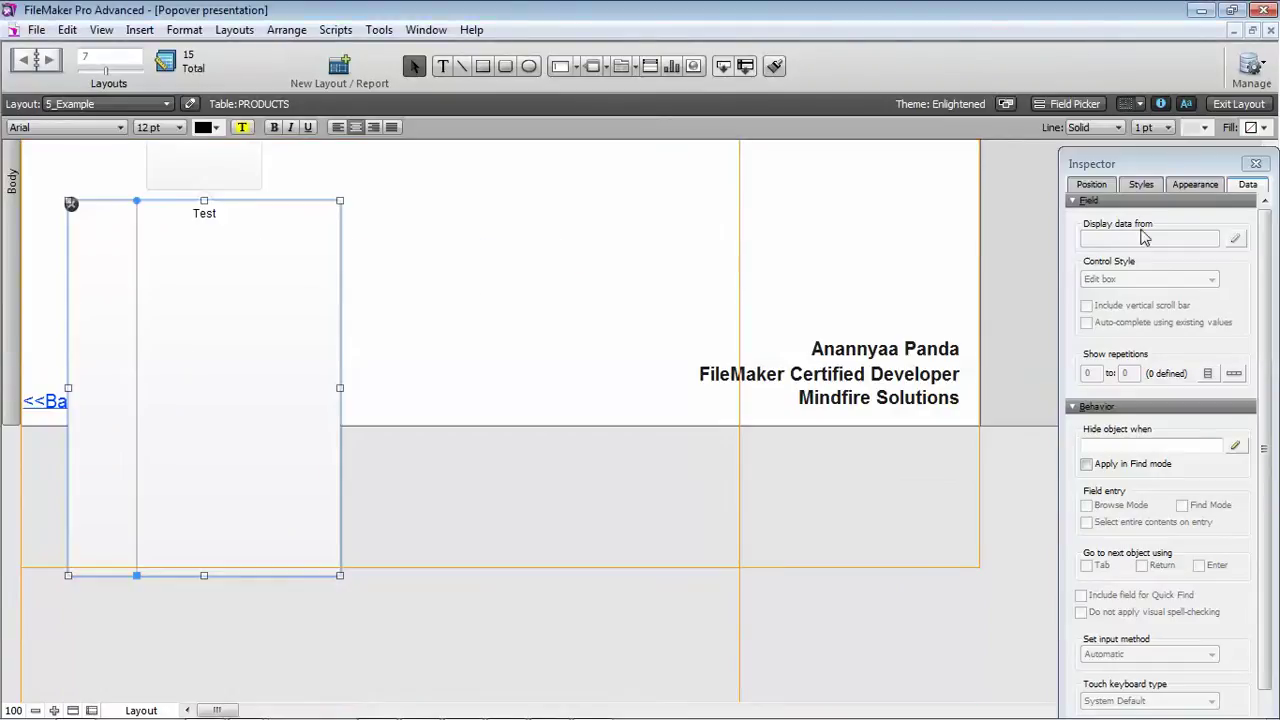
click(1195, 185)
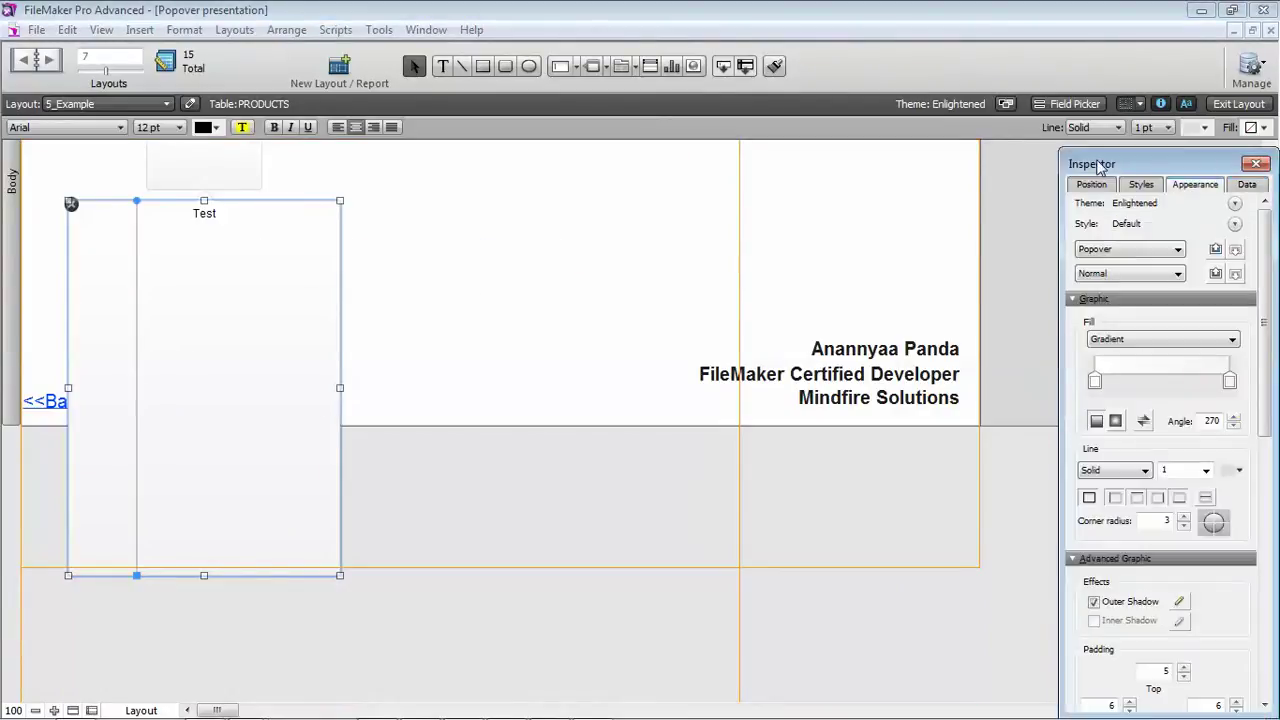
- Move the Inspector closer and target the popover's content area in its normal state
drag(1098, 168, 963, 101)
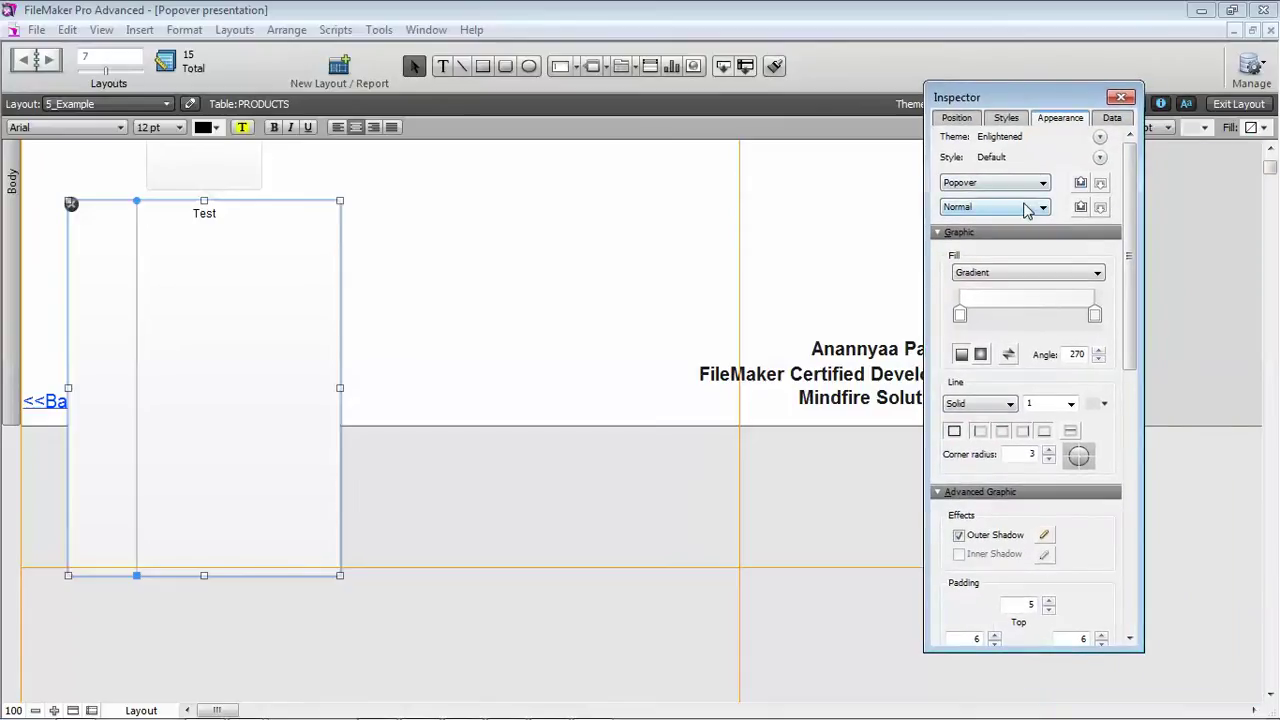
click(1025, 209)
click(1017, 185)
click(1017, 185)
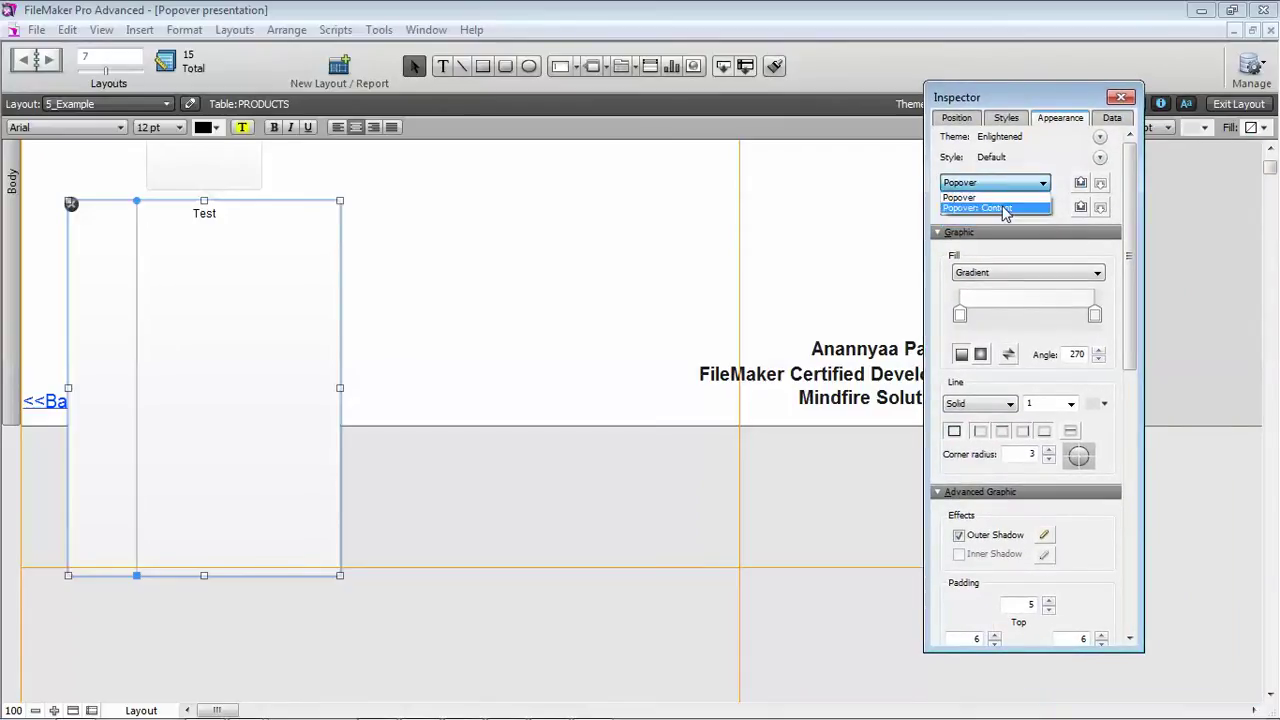
click(1004, 209)
click(993, 207)
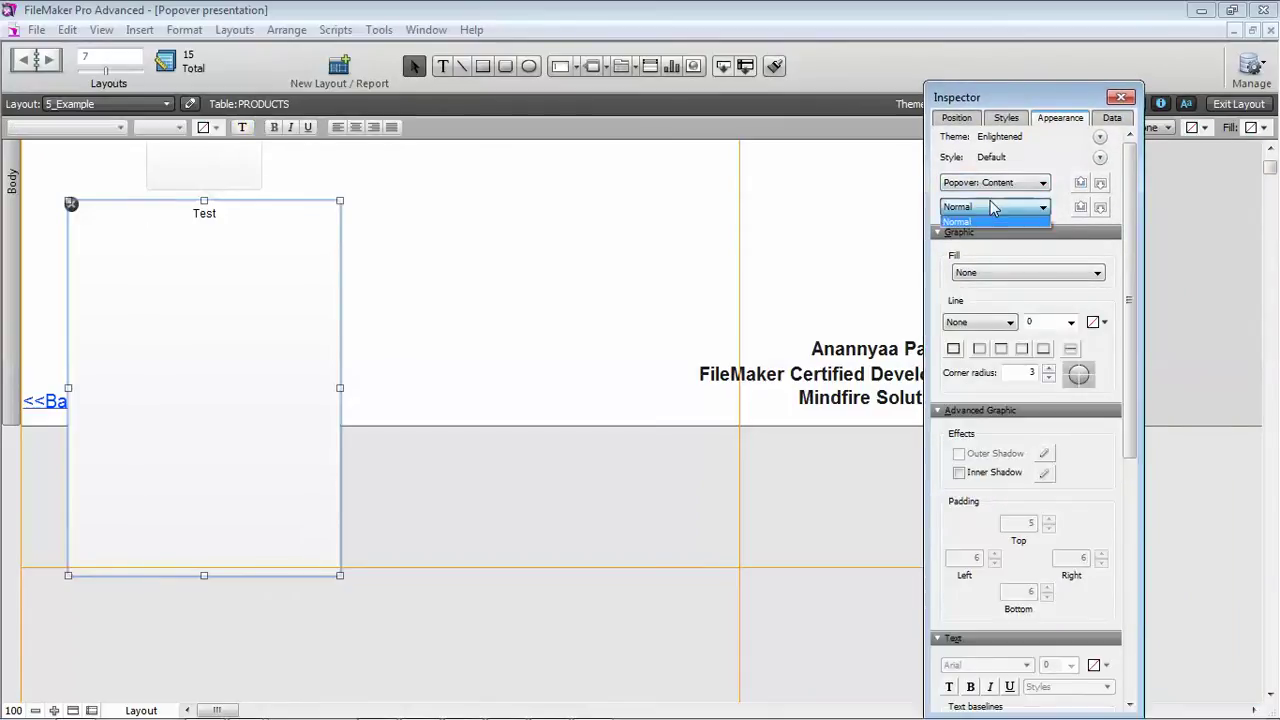
click(997, 221)
- Give the popover content area a solid gray fill, no border, and an inner shadow
click(1019, 272)
click(1000, 296)
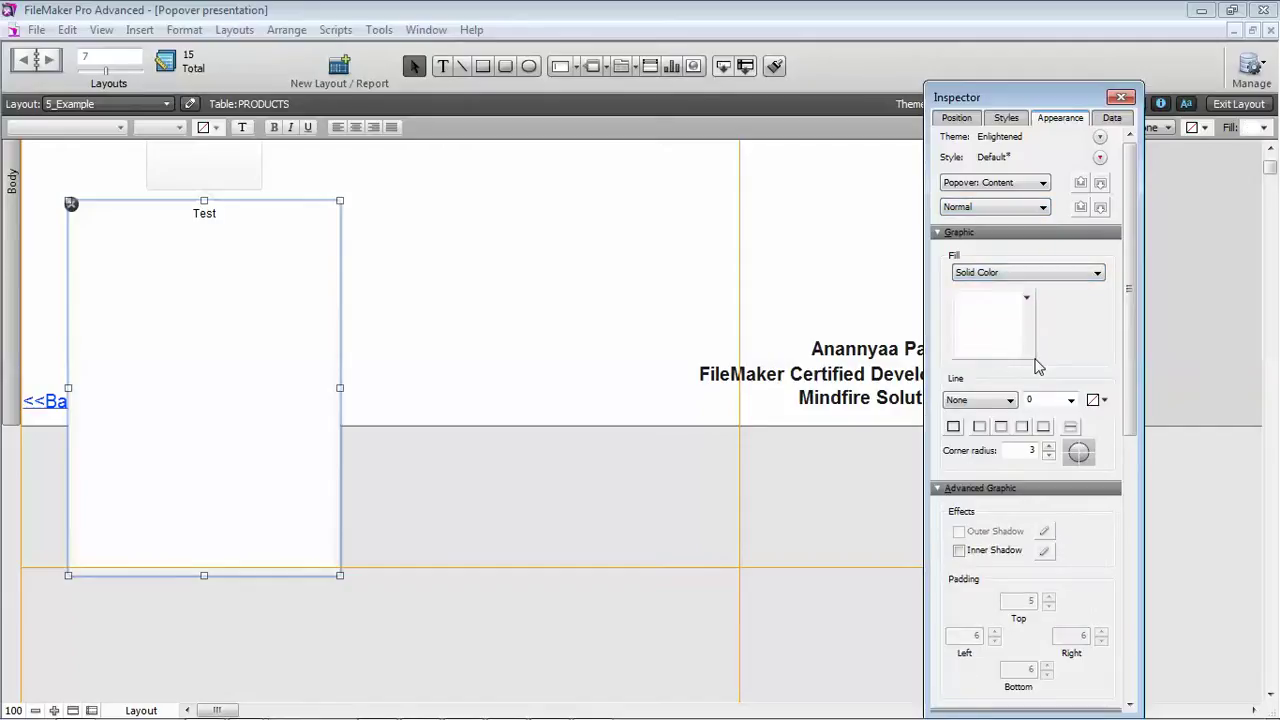
click(1030, 320)
click(1111, 370)
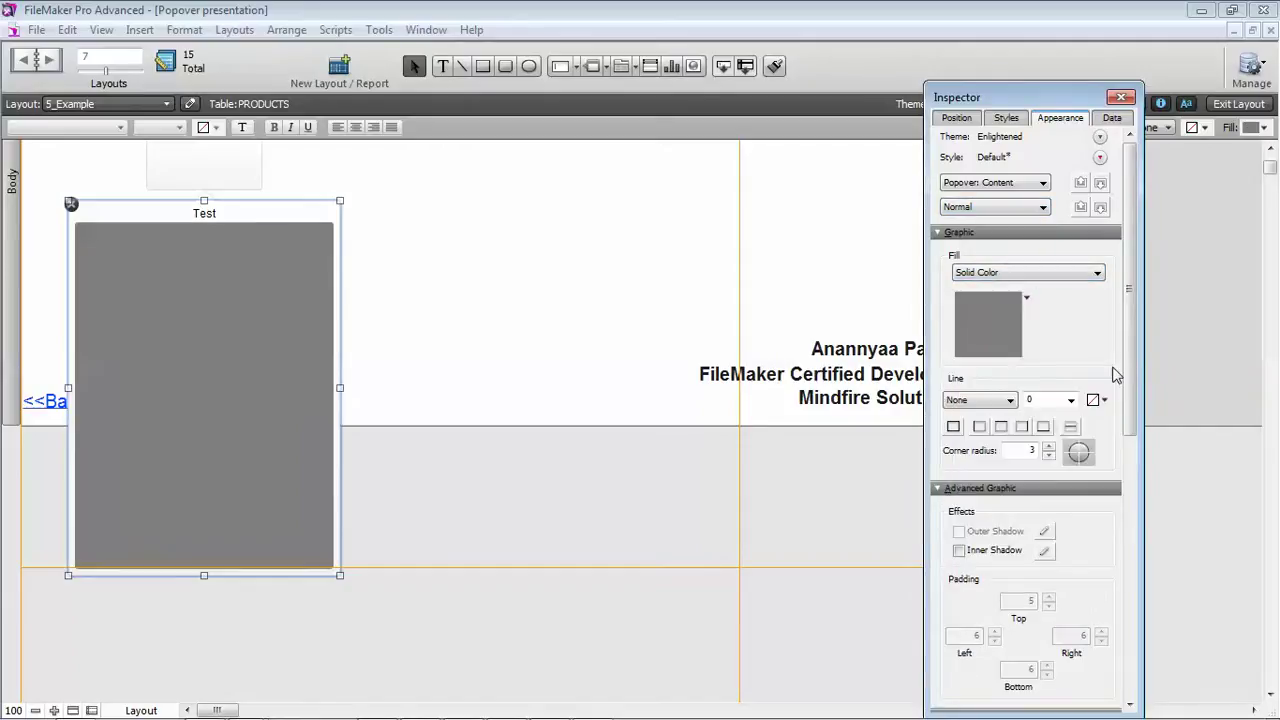
click(1006, 400)
click(975, 414)
click(958, 551)
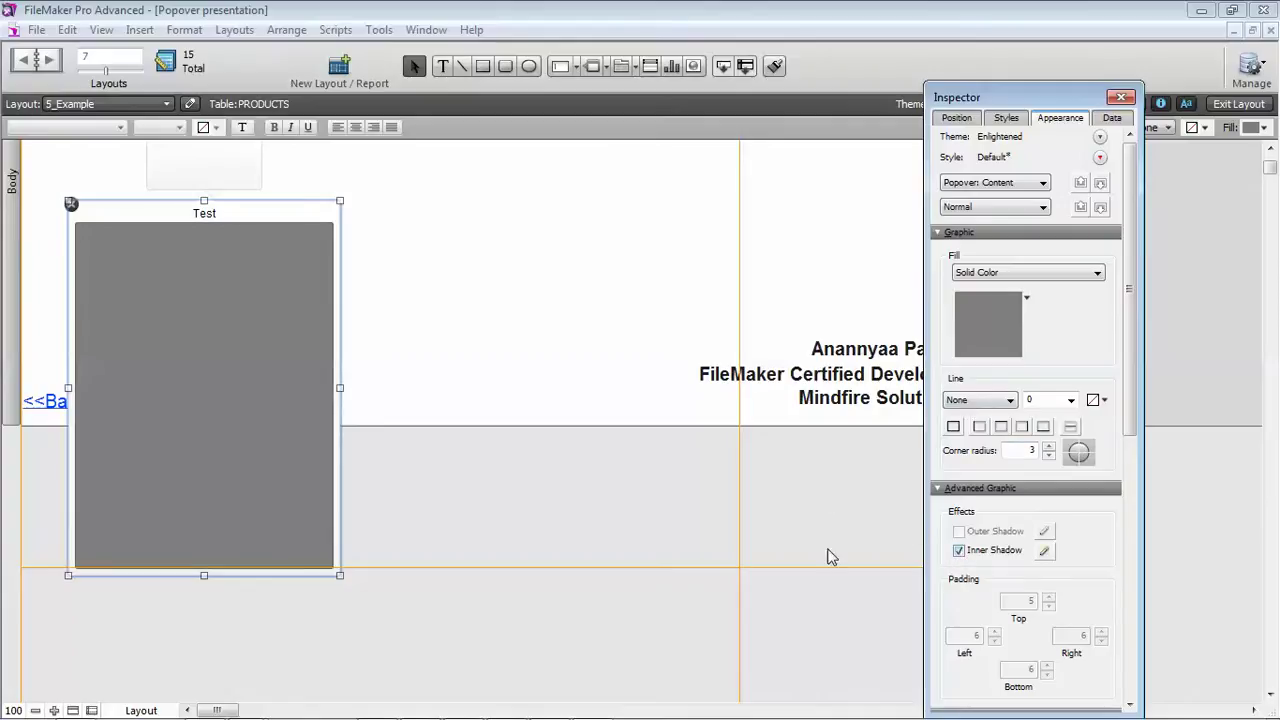
- Keep the whole popover's gradient fill and raise its outer shadow blur to 5
click(990, 182)
click(972, 195)
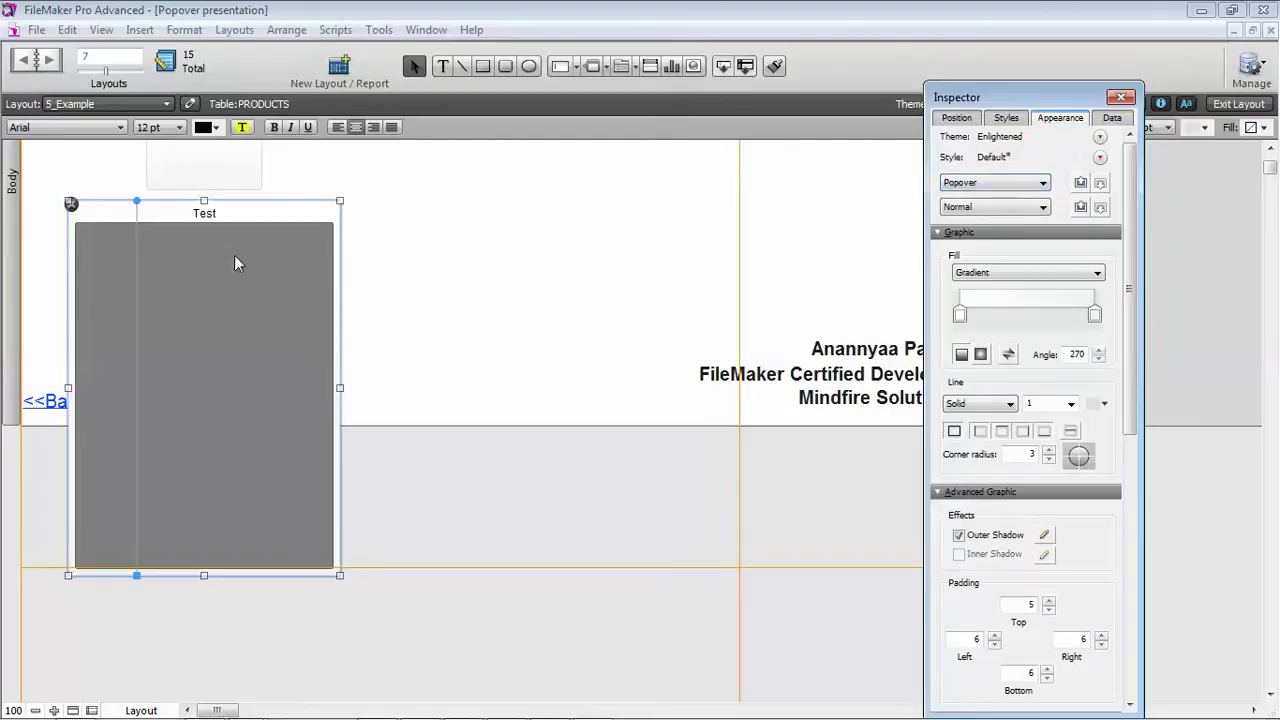
click(1010, 272)
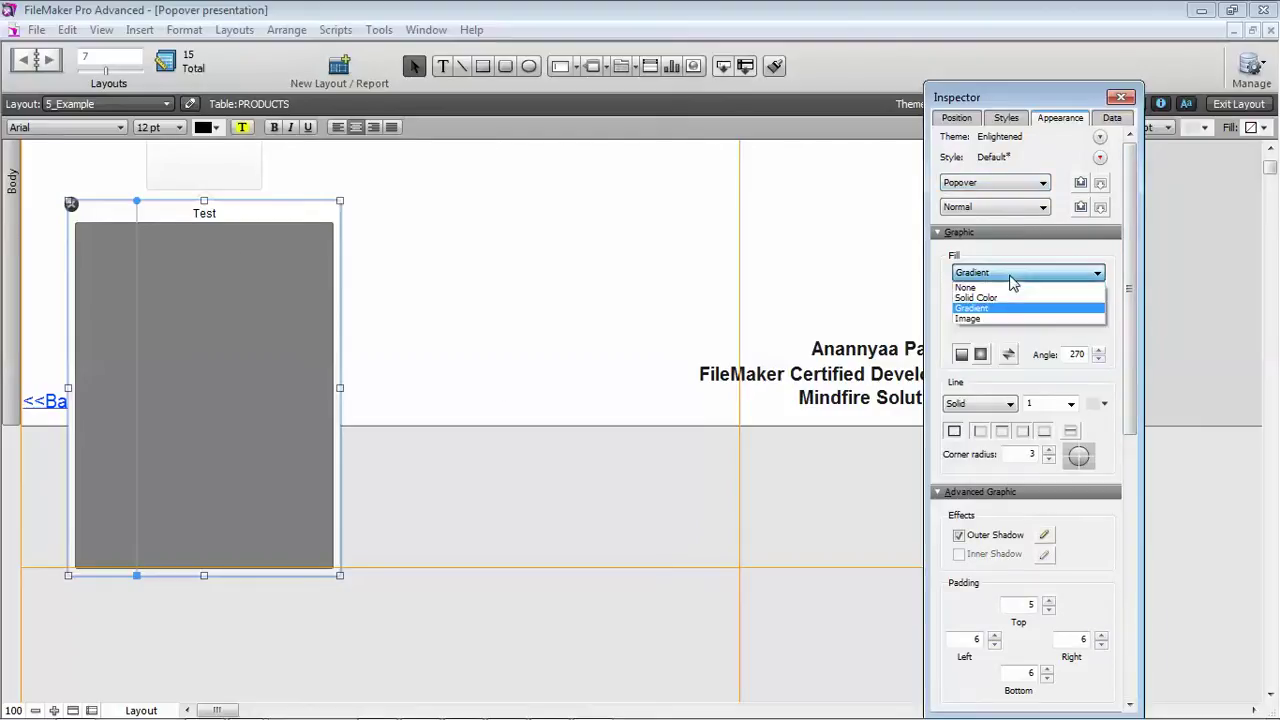
click(1043, 266)
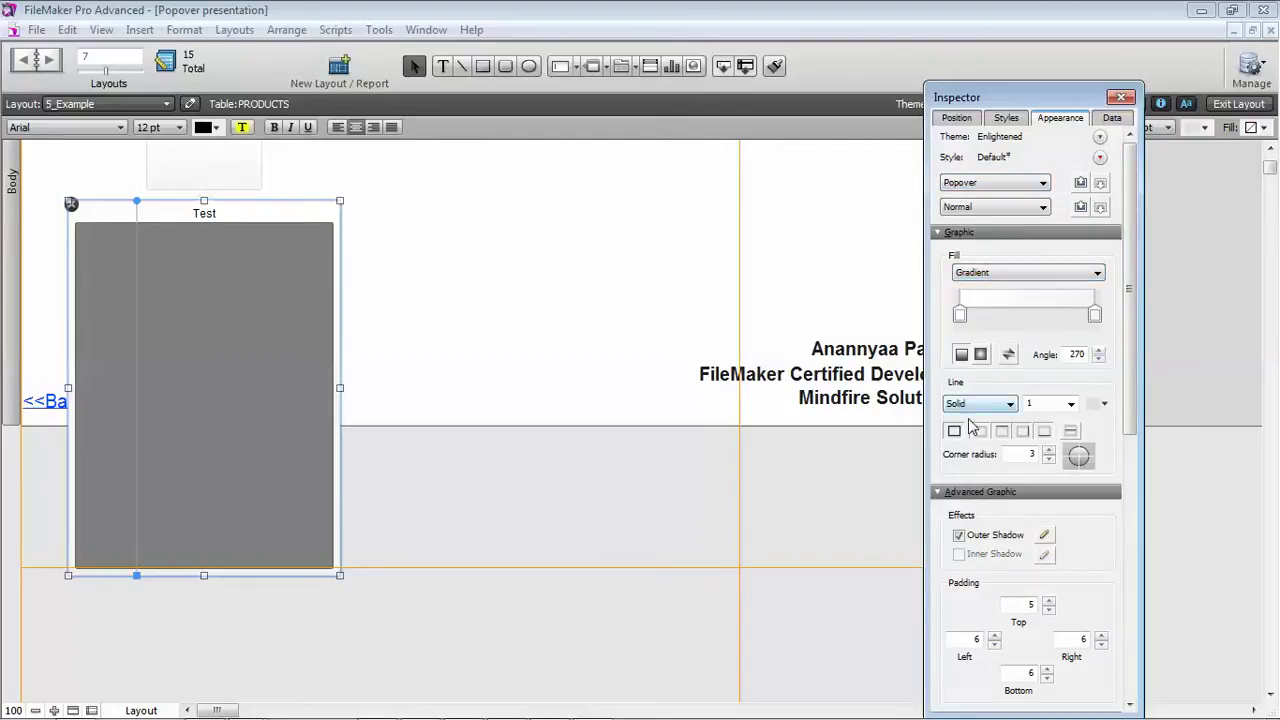
click(1044, 535)
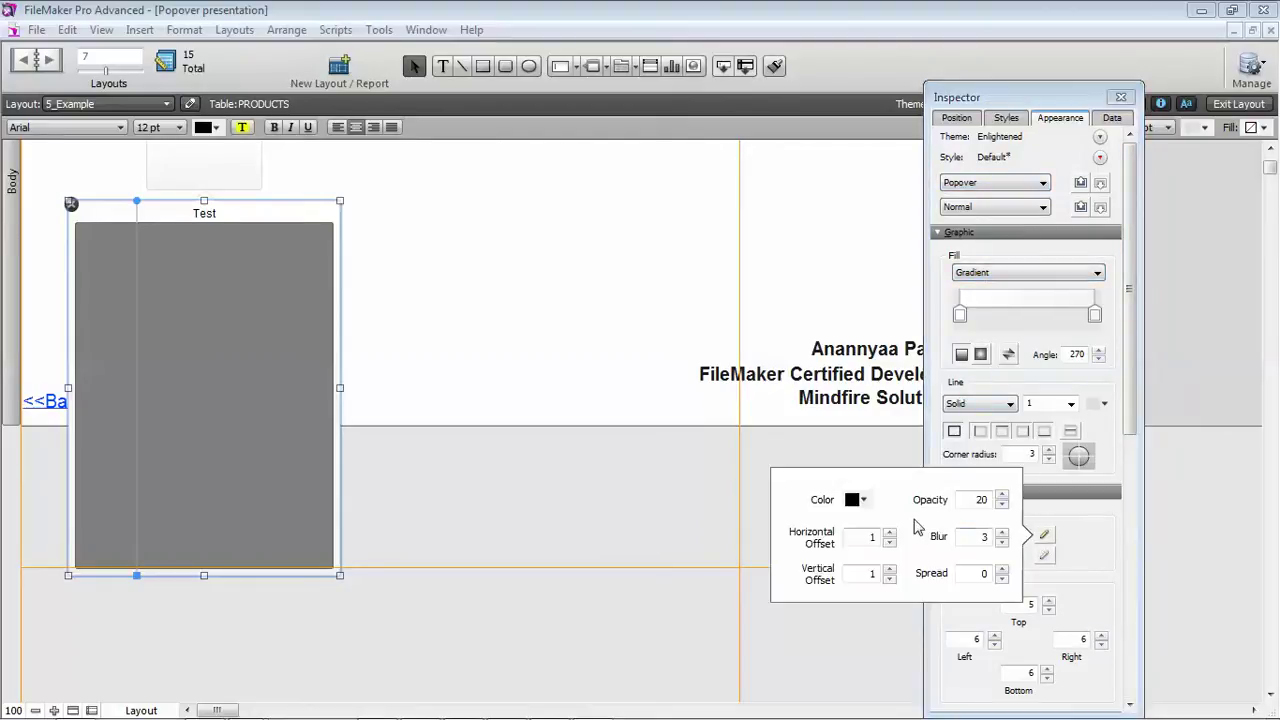
click(1002, 533)
click(1002, 533)
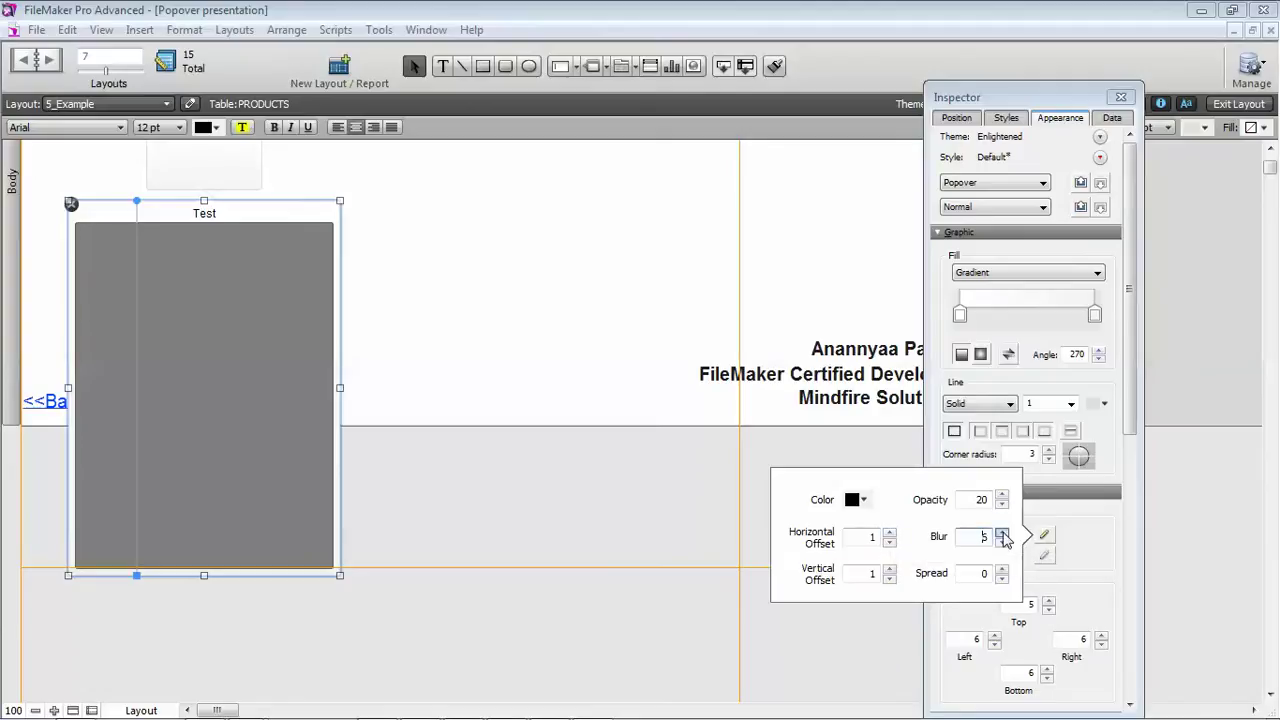
click(1002, 533)
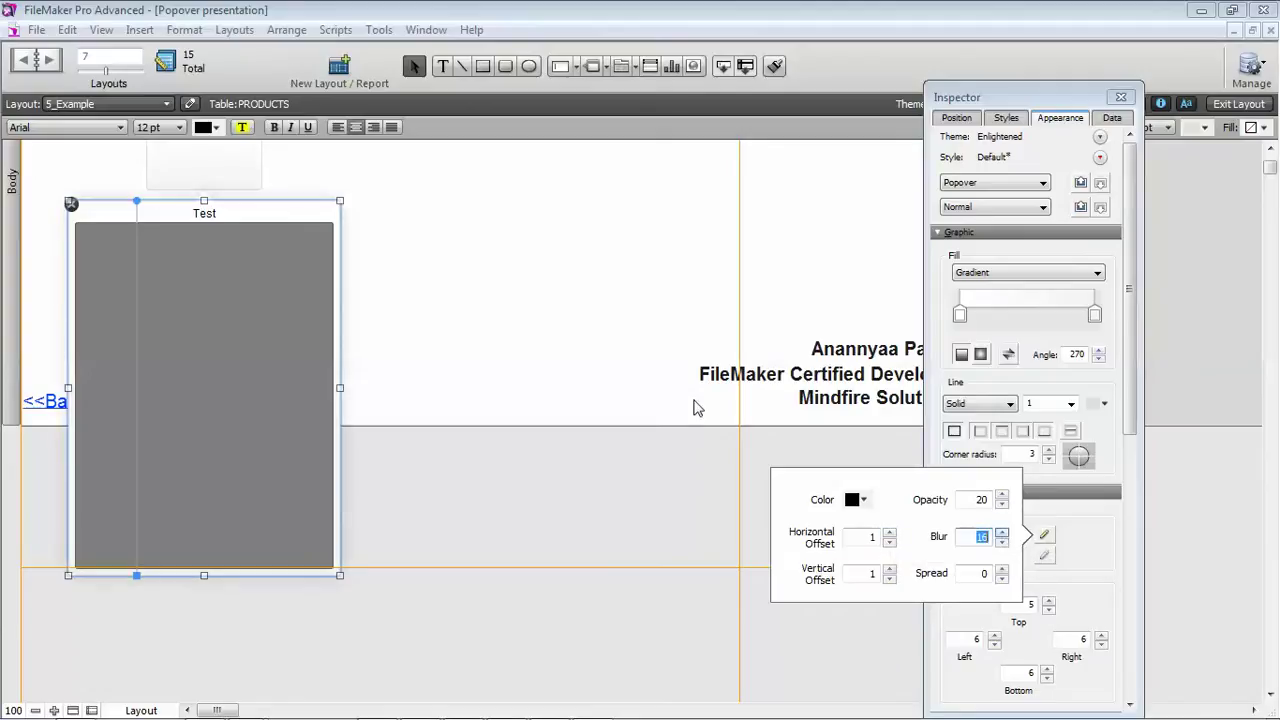
click(654, 380)
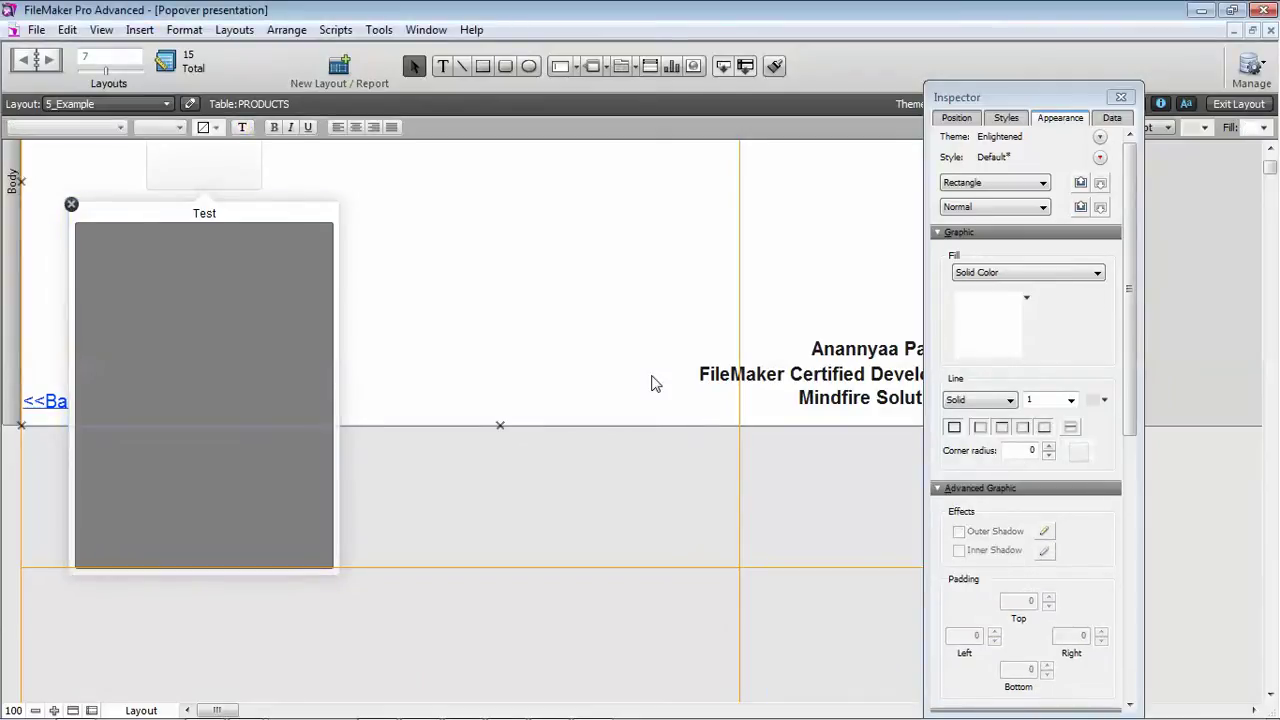
click(71, 205)
- Select the new popover button and close its open Test popover panel
scroll(206, 274, up, 1)
click(174, 250)
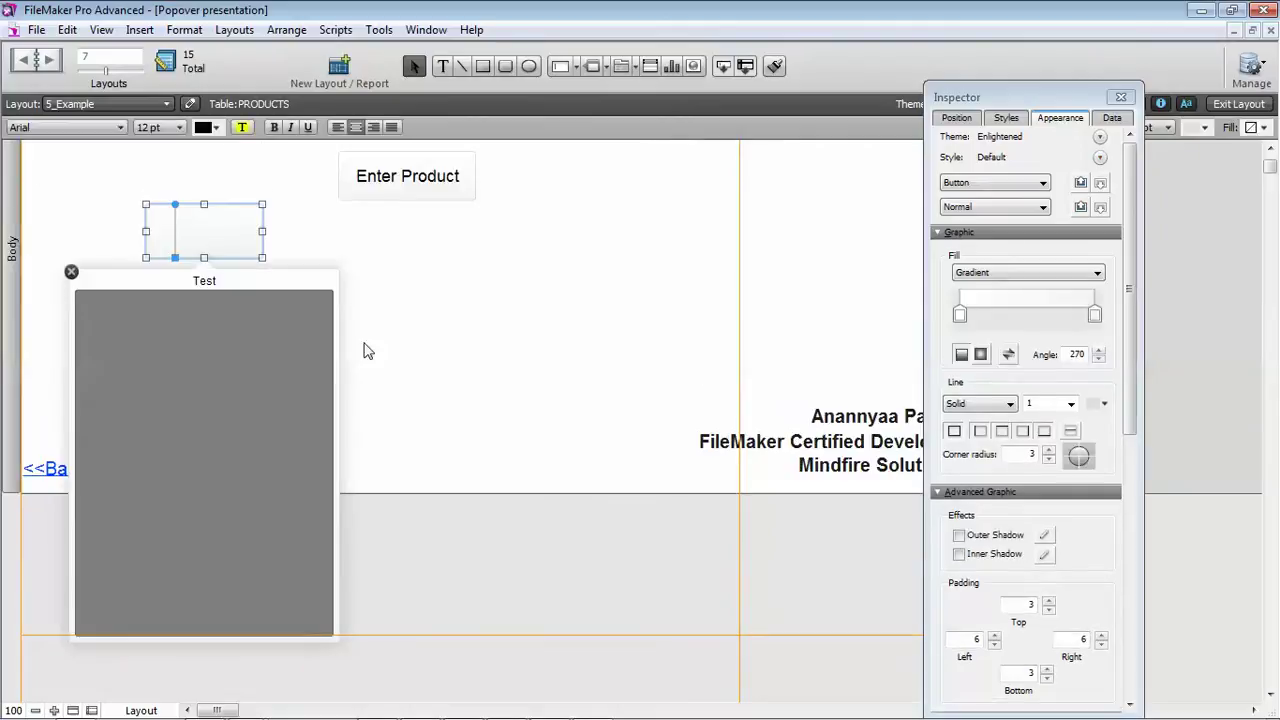
click(71, 272)
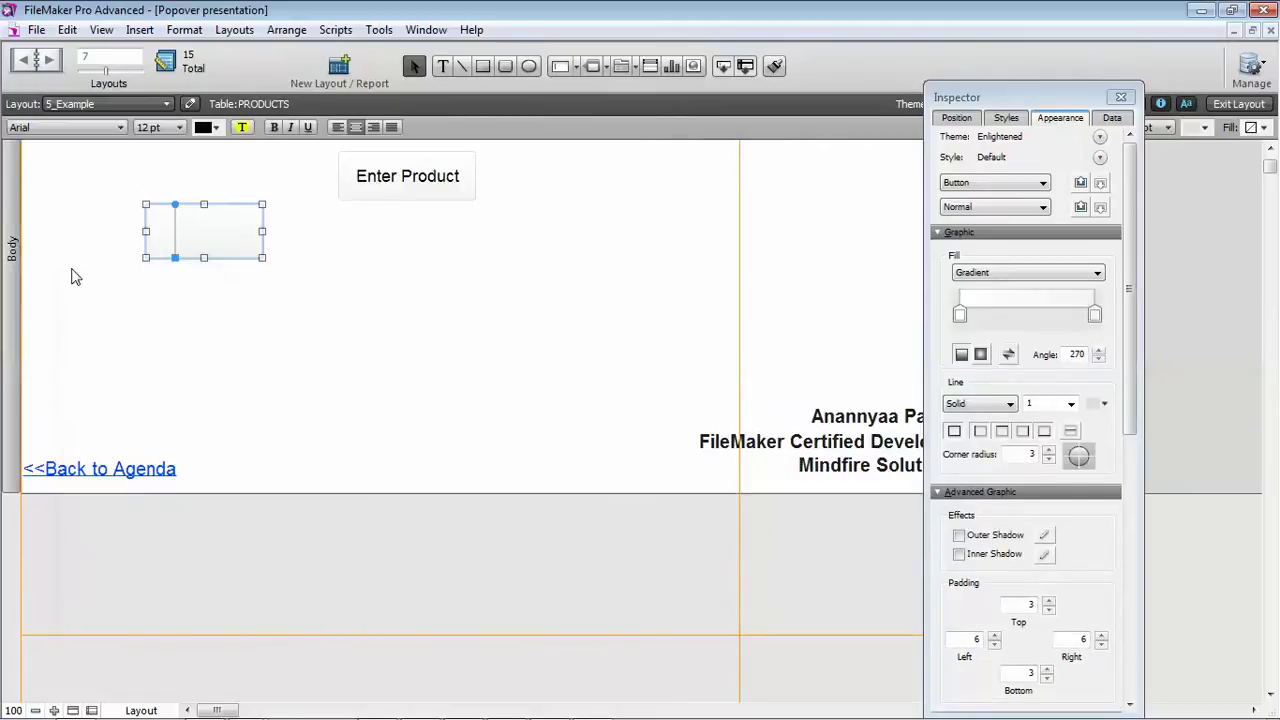
scroll(267, 360, up, 2)
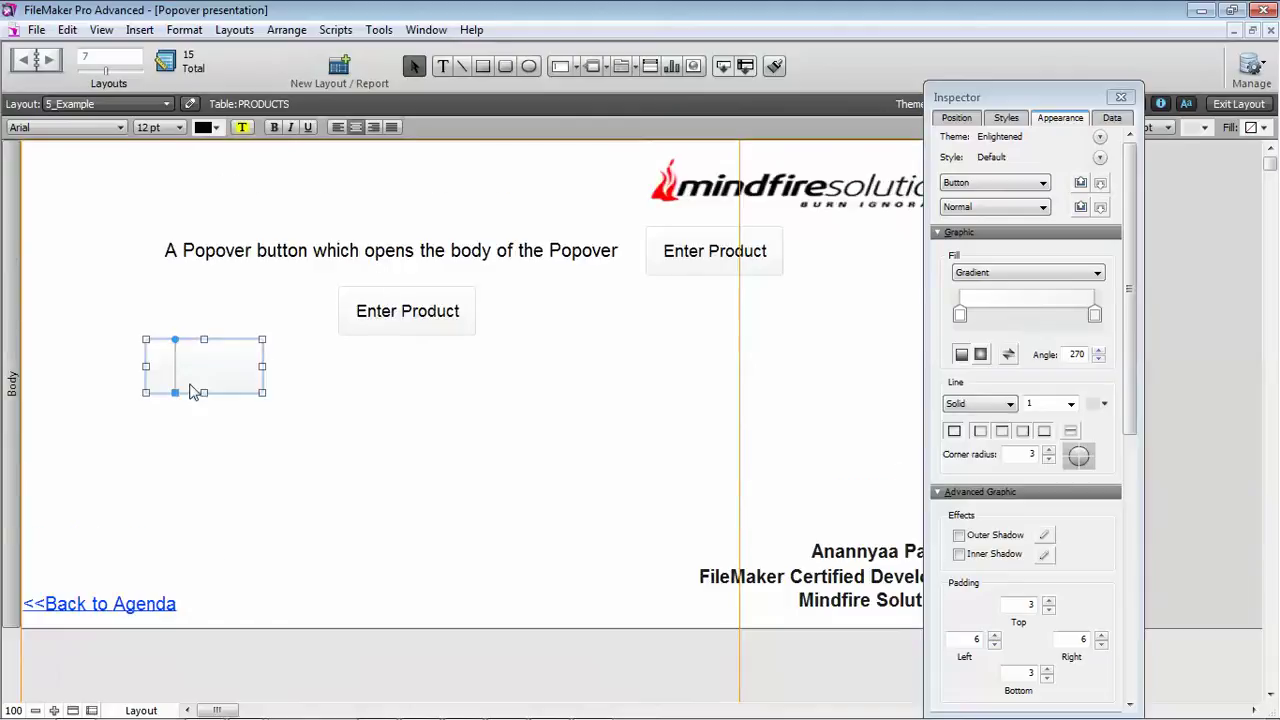
click(192, 386)
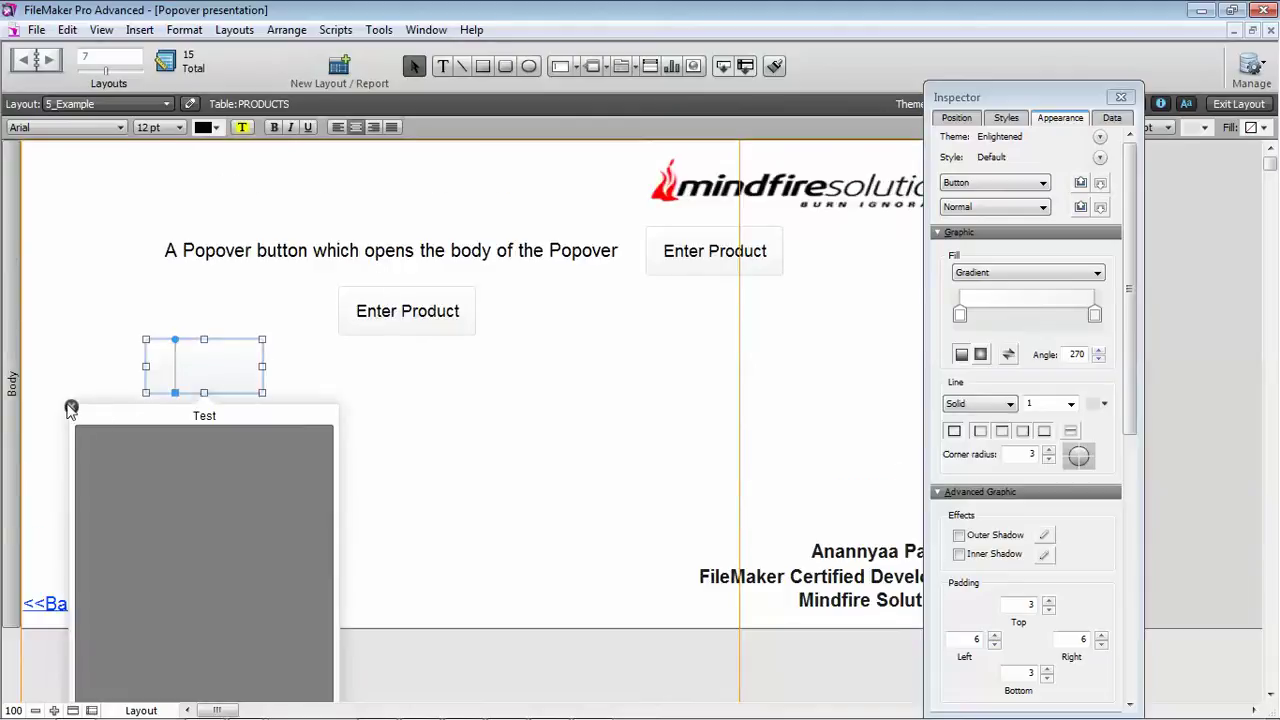
click(71, 406)
- Label the popover button 'Test' and exit Layout mode
click(443, 67)
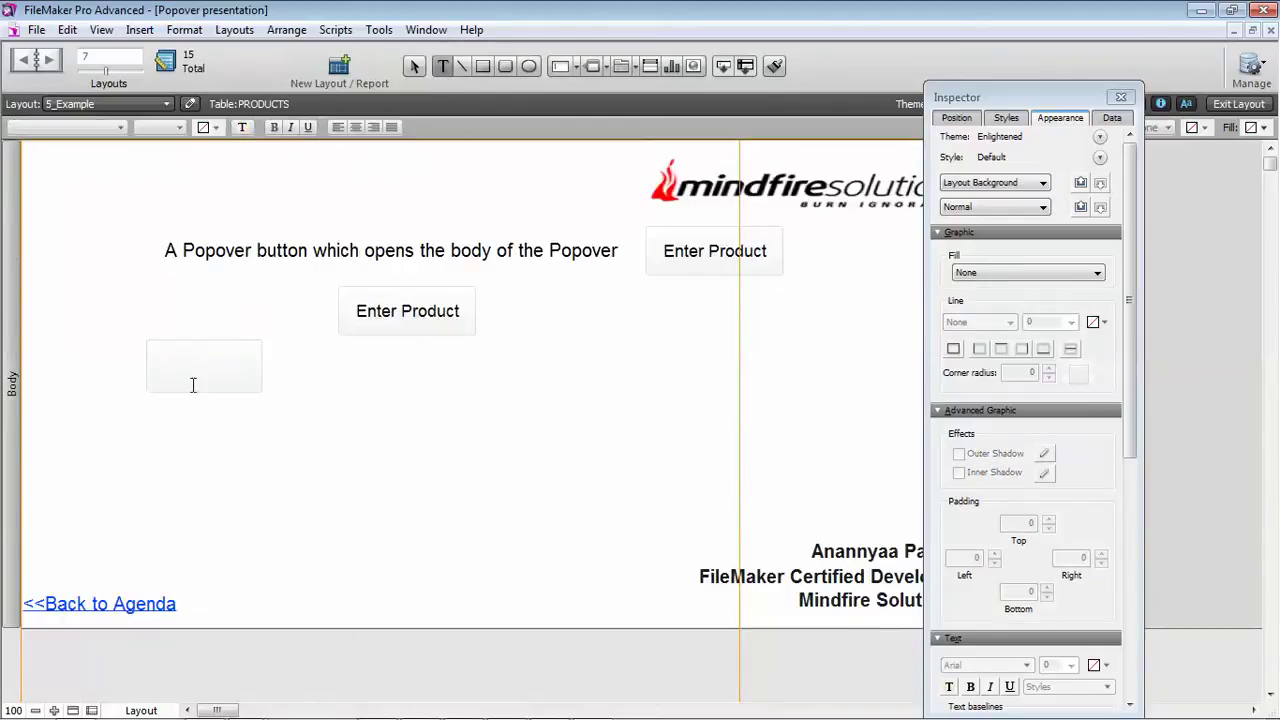
click(192, 383)
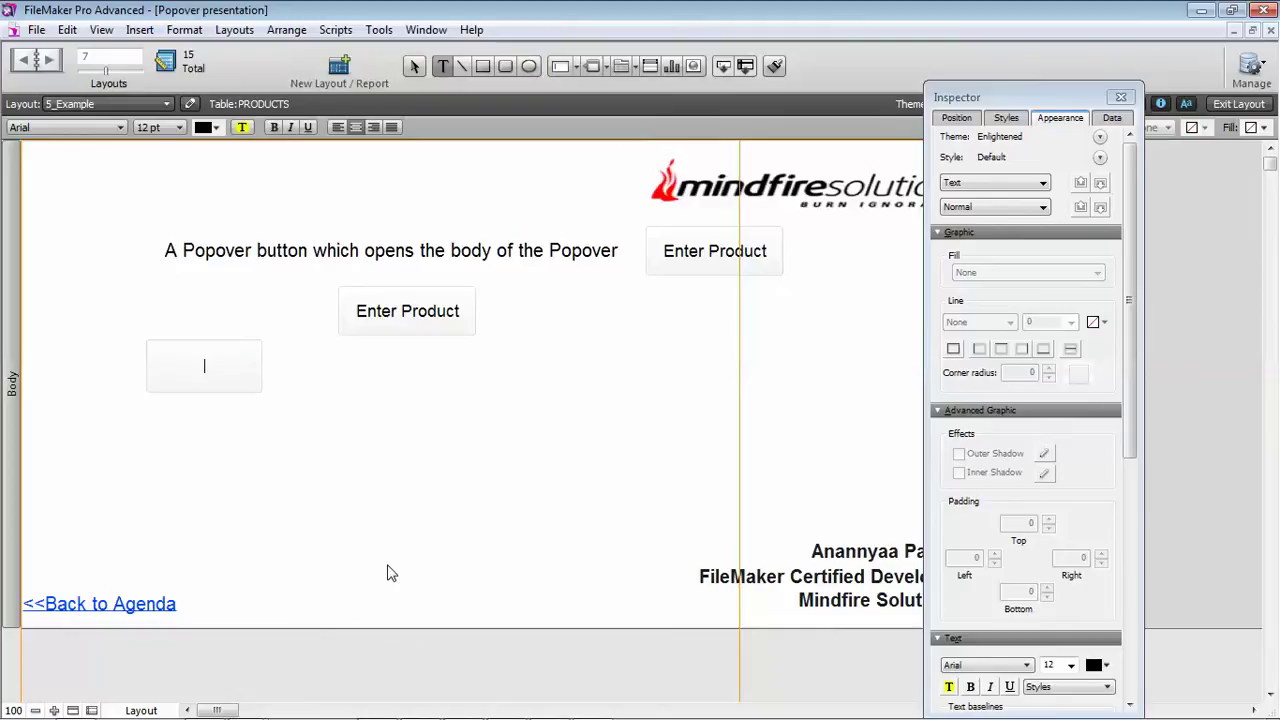
text(Test)
key(Escape)
click(786, 380)
click(1238, 104)
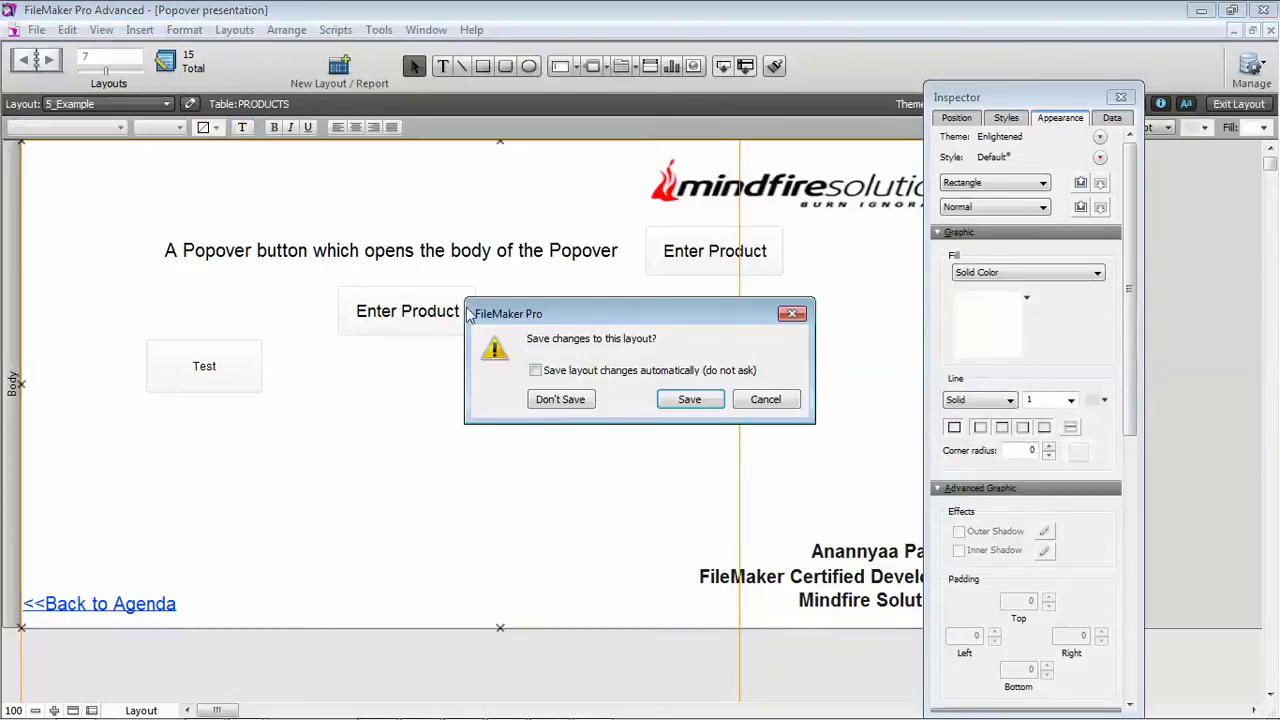
- Save the layout changes and try opening and closing the Test popover
click(680, 399)
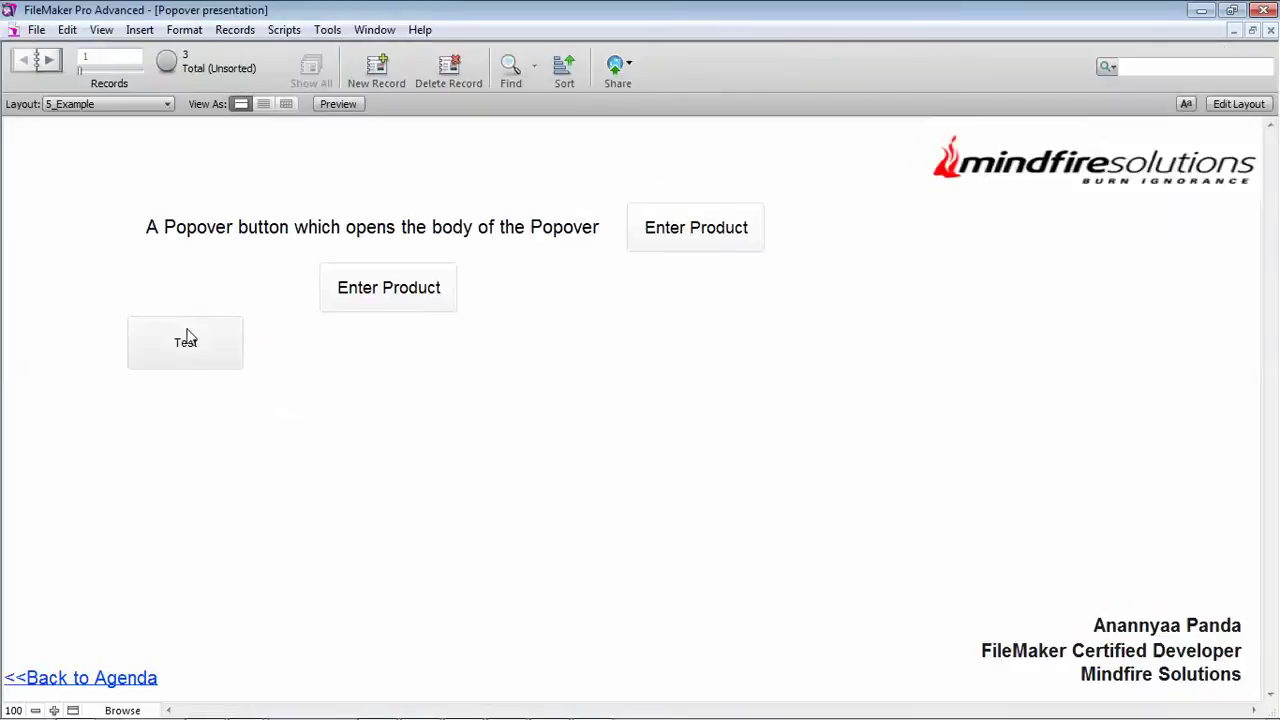
click(188, 336)
click(296, 537)
- Inspect the Test popover's body panel in Layout mode, then return to Browse mode
click(1238, 104)
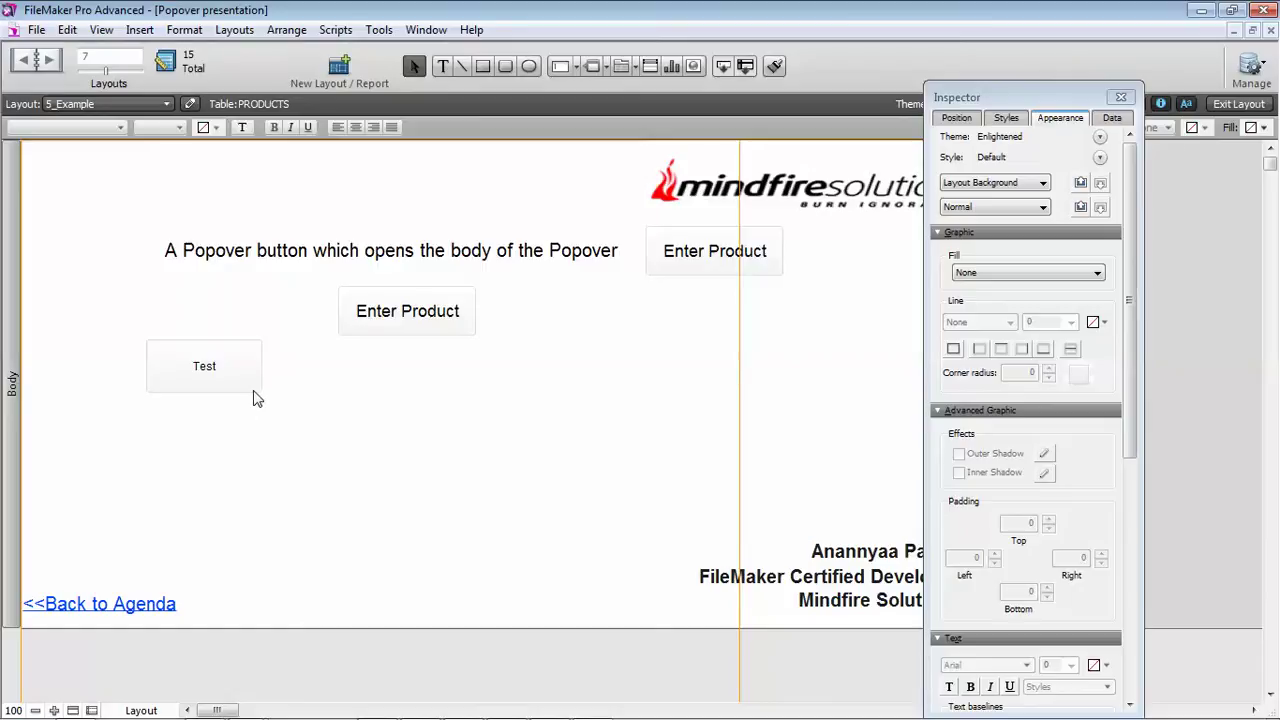
click(214, 366)
click(250, 506)
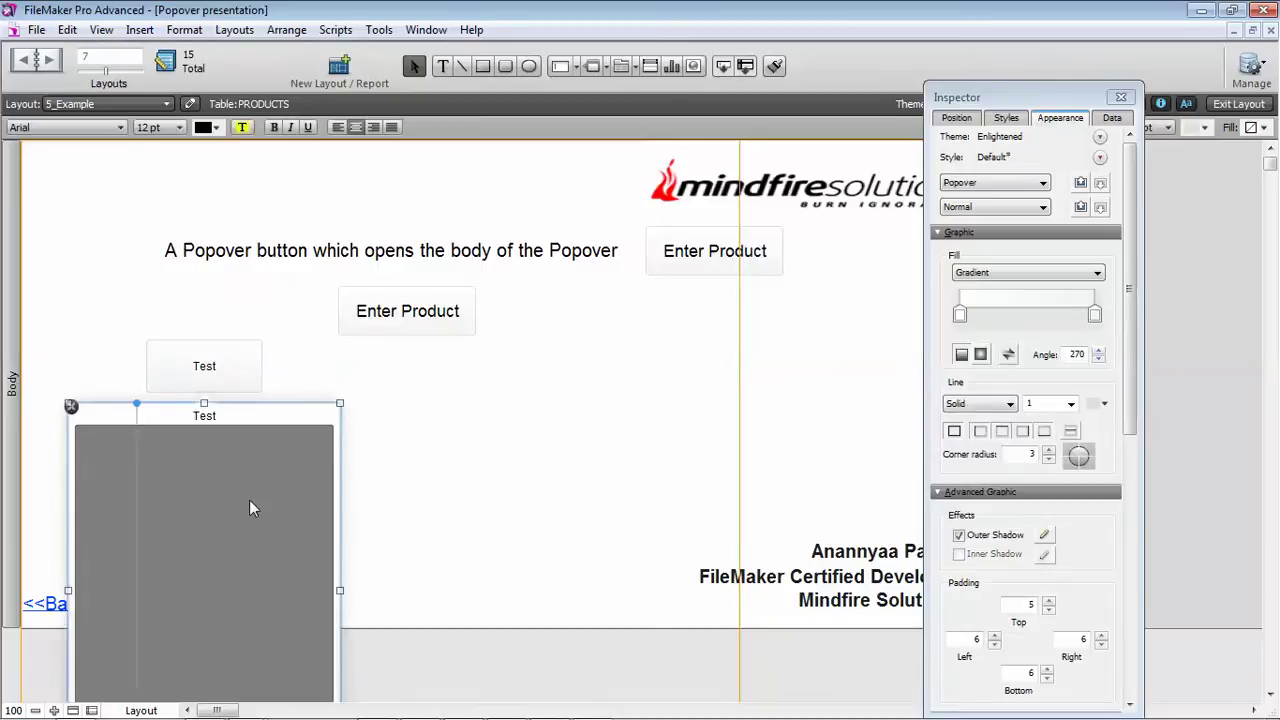
scroll(250, 505, down, 3)
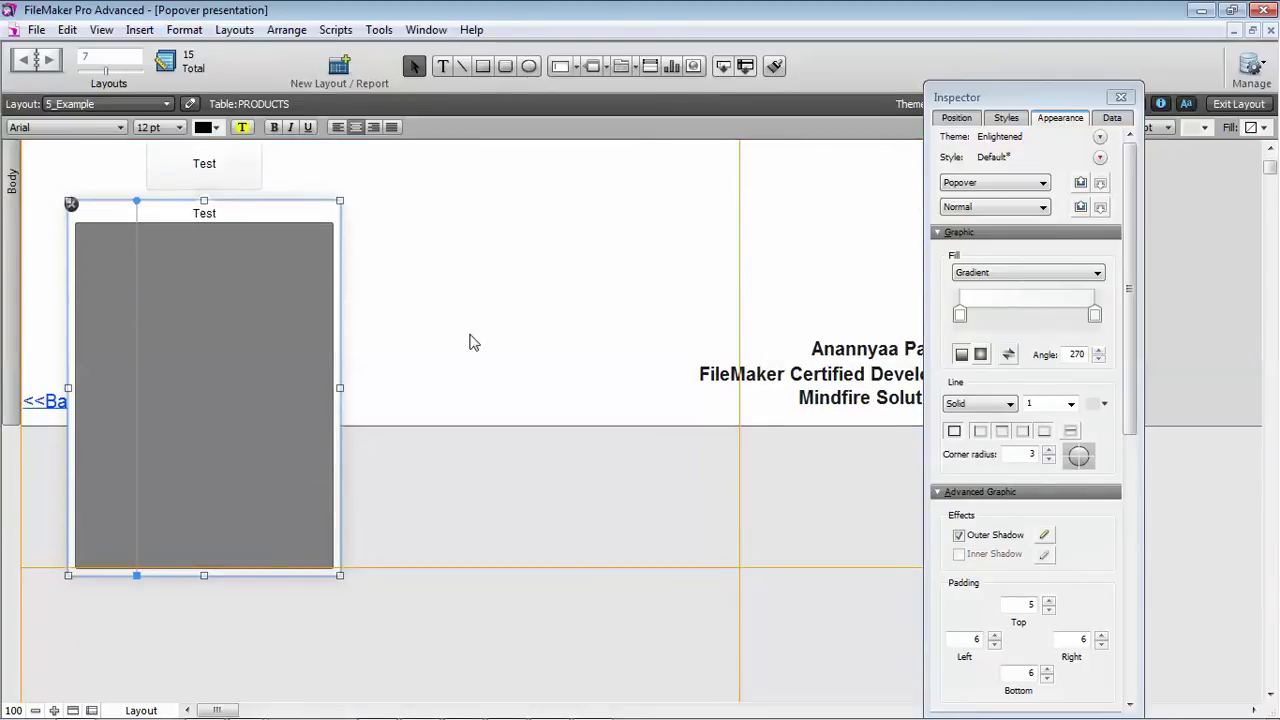
scroll(484, 326, up, 1)
click(71, 271)
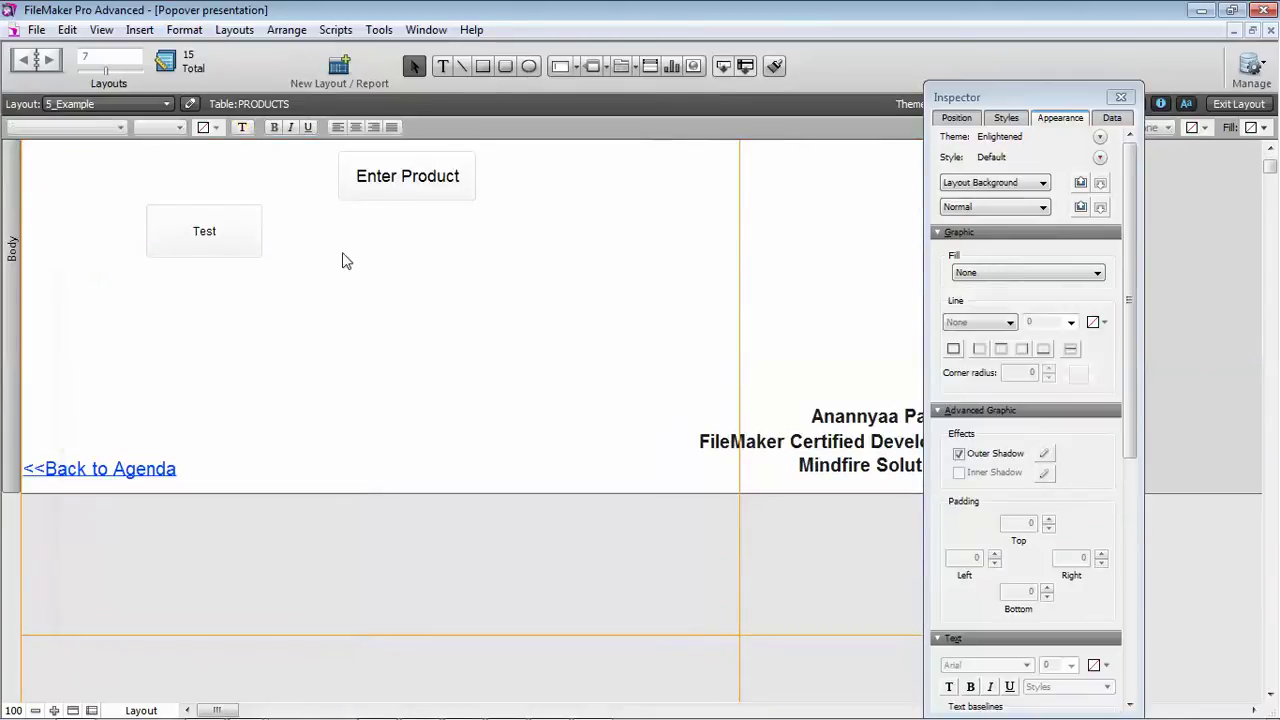
click(1252, 105)
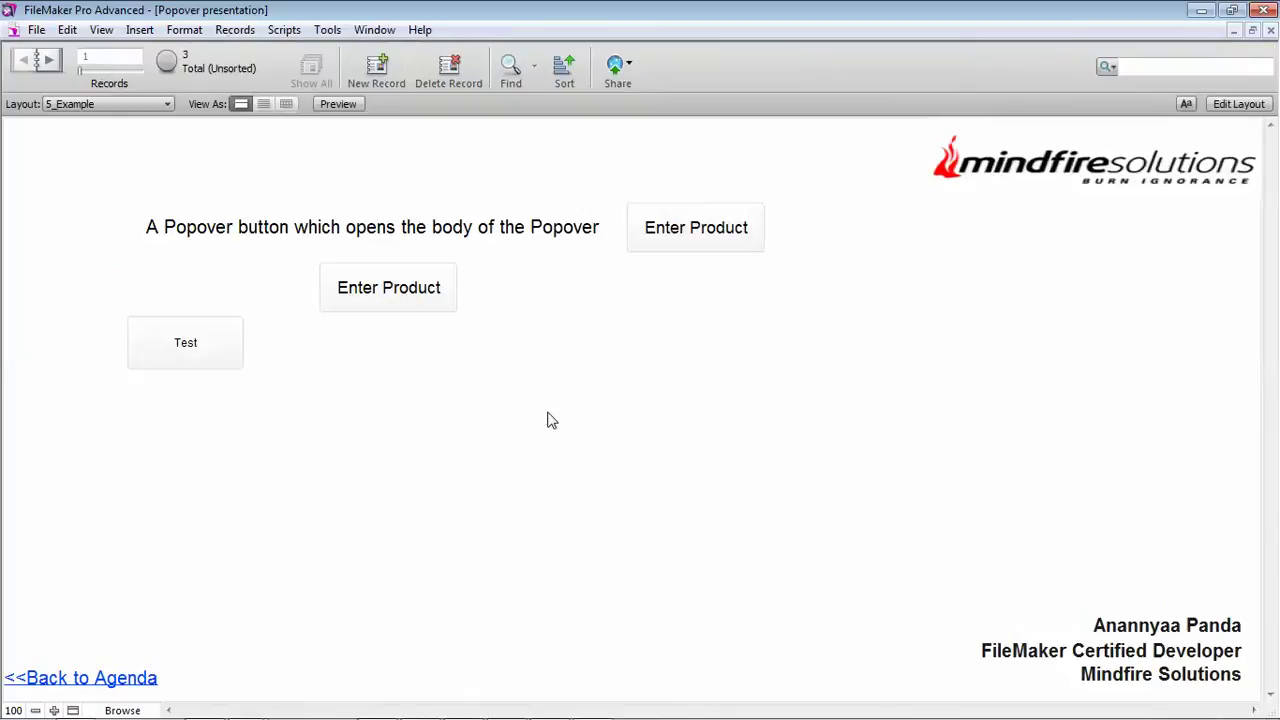
click(388, 302)
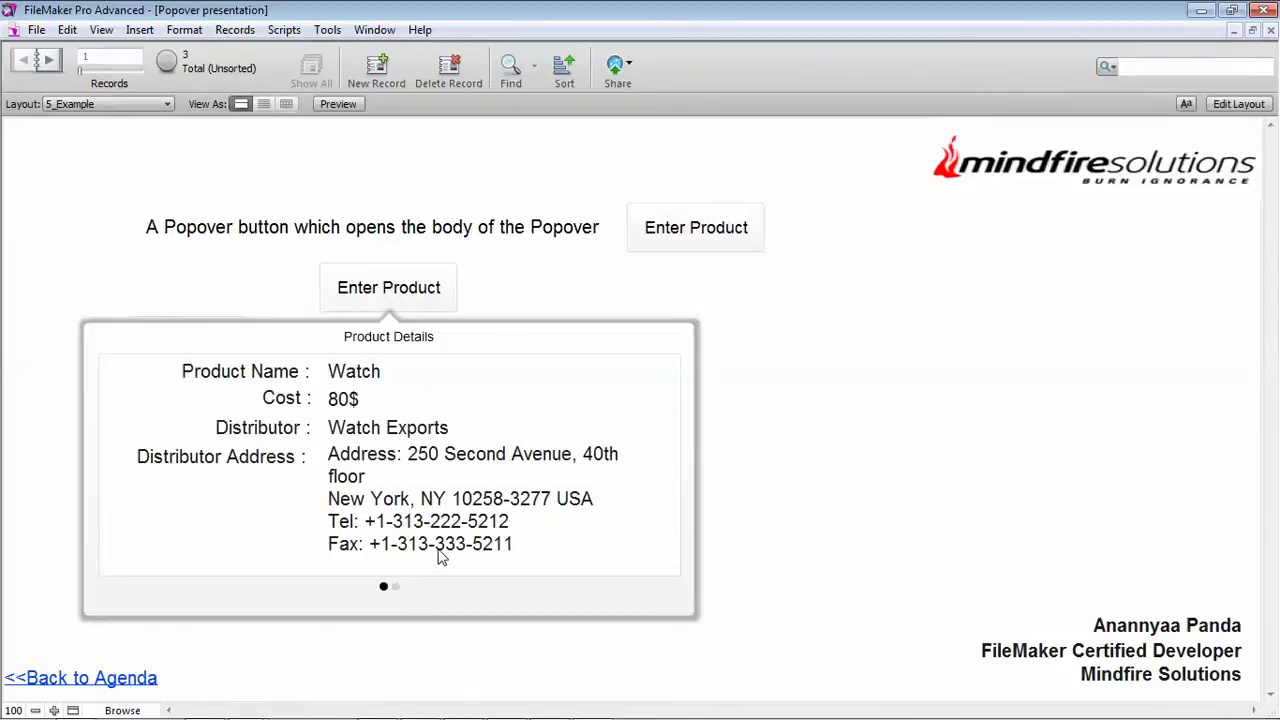
click(396, 590)
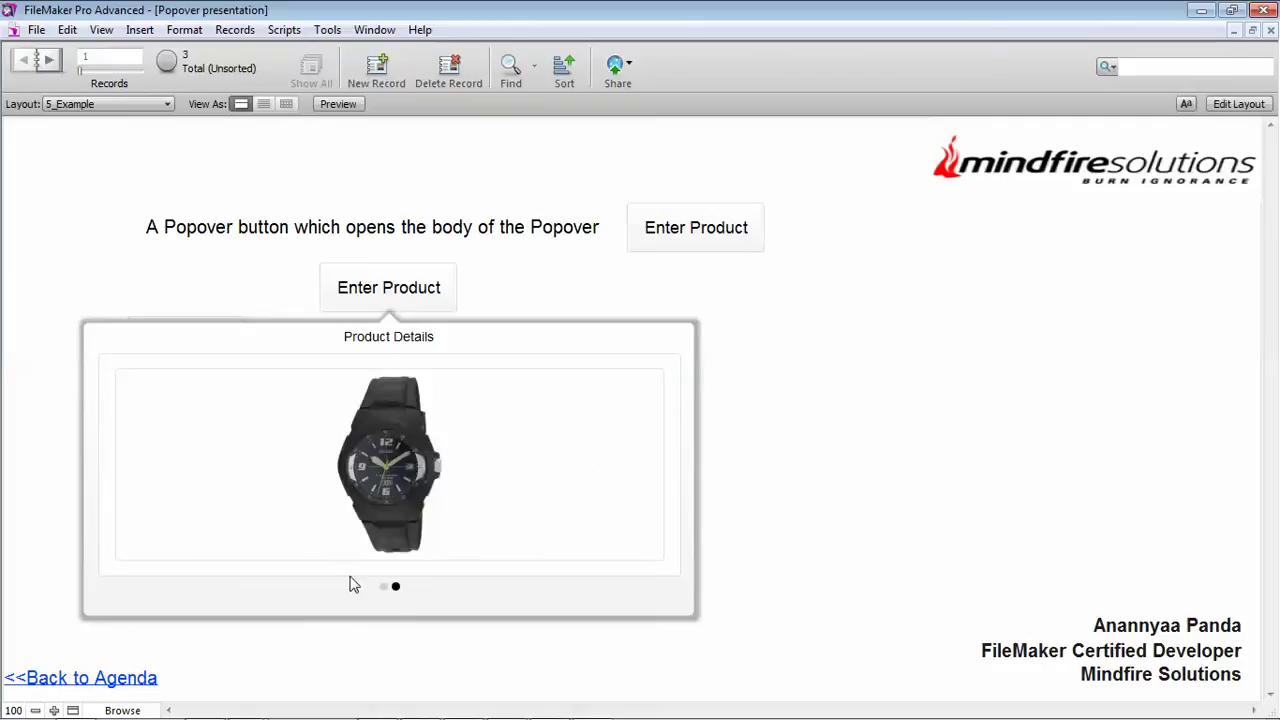
click(384, 590)
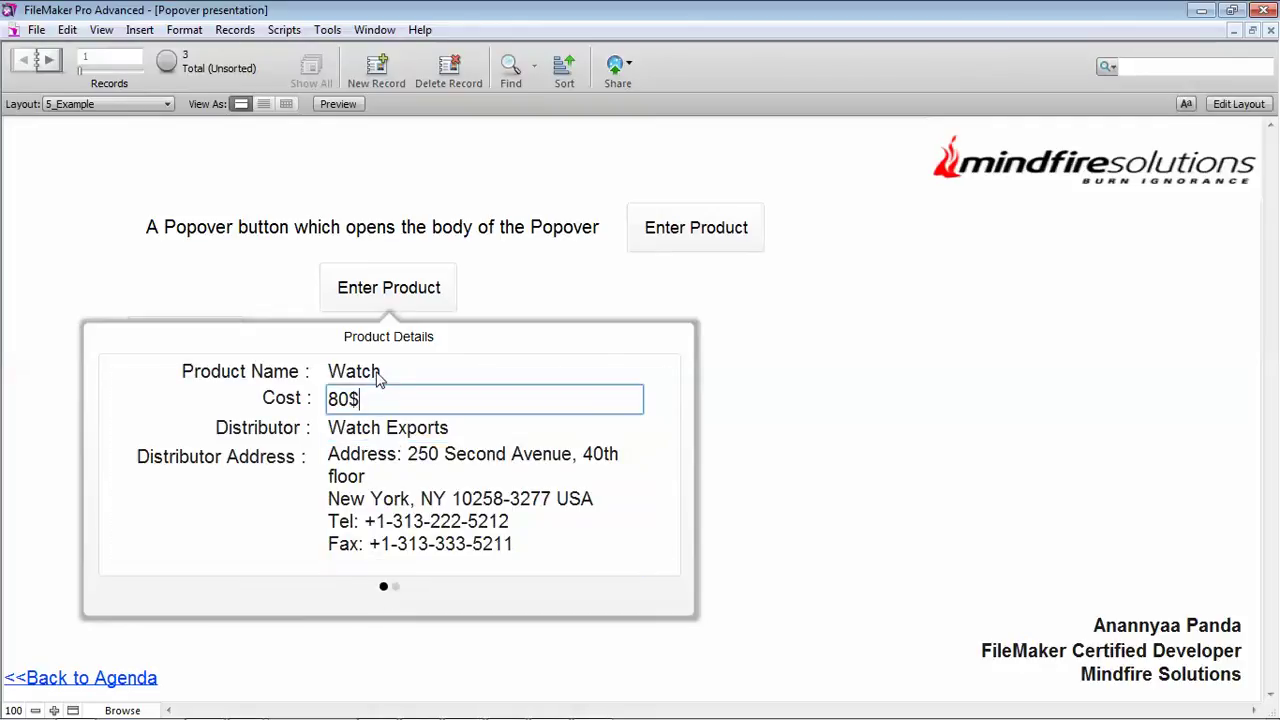
click(381, 375)
click(396, 588)
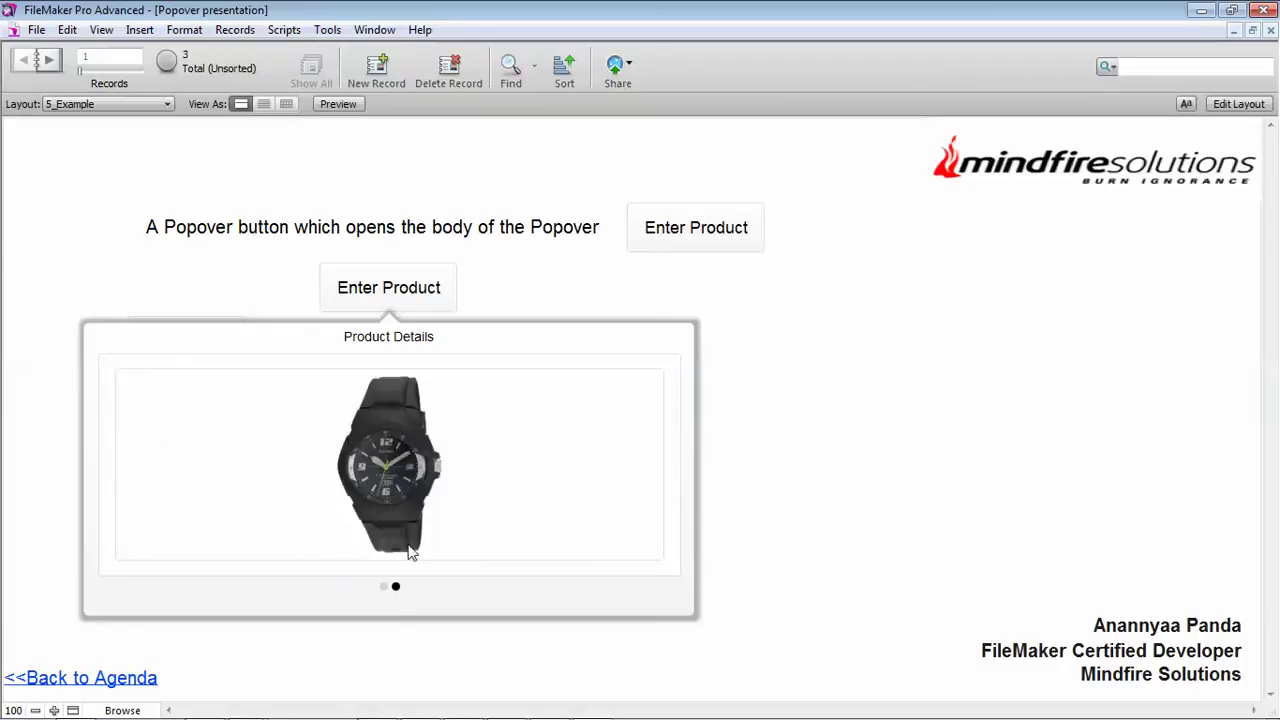
click(310, 460)
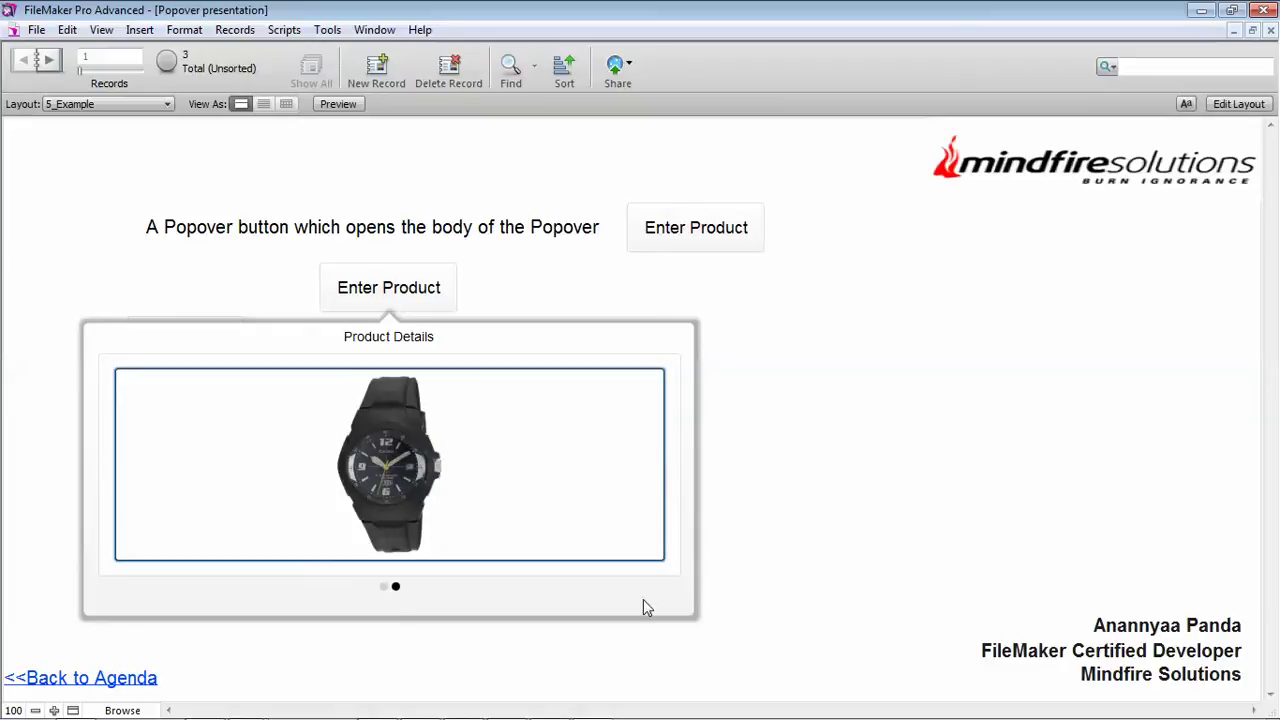
click(827, 457)
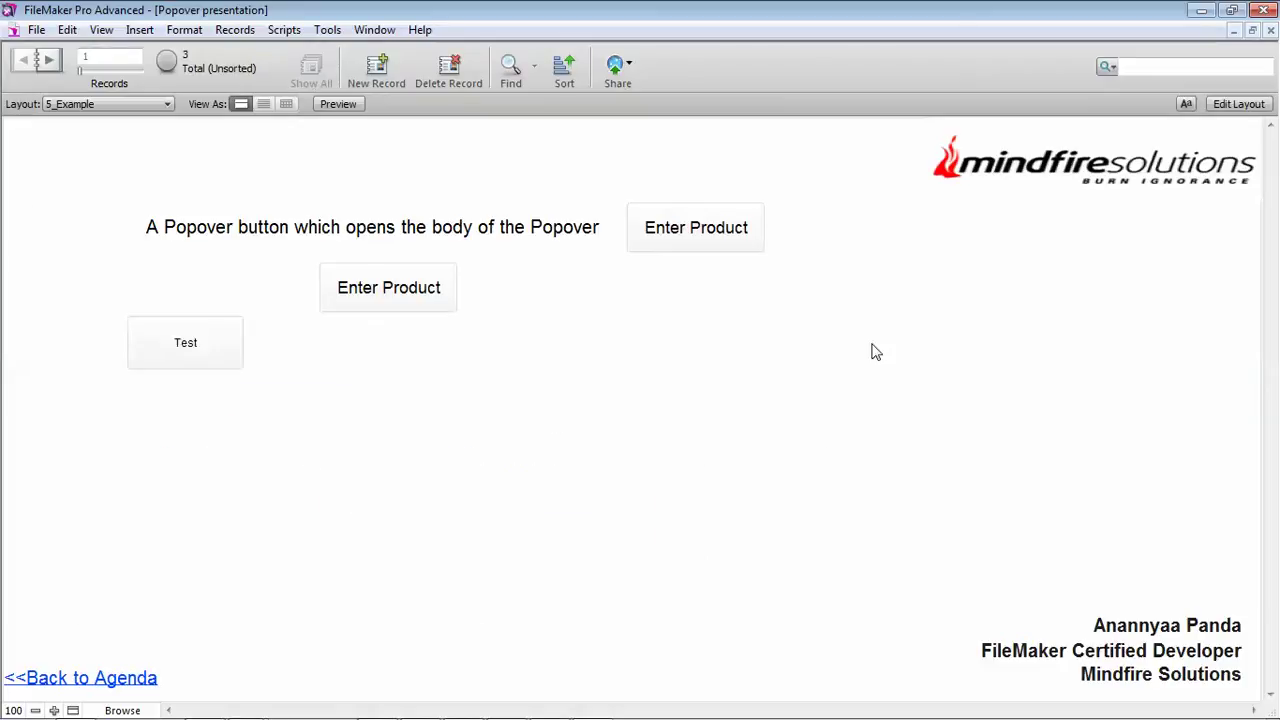